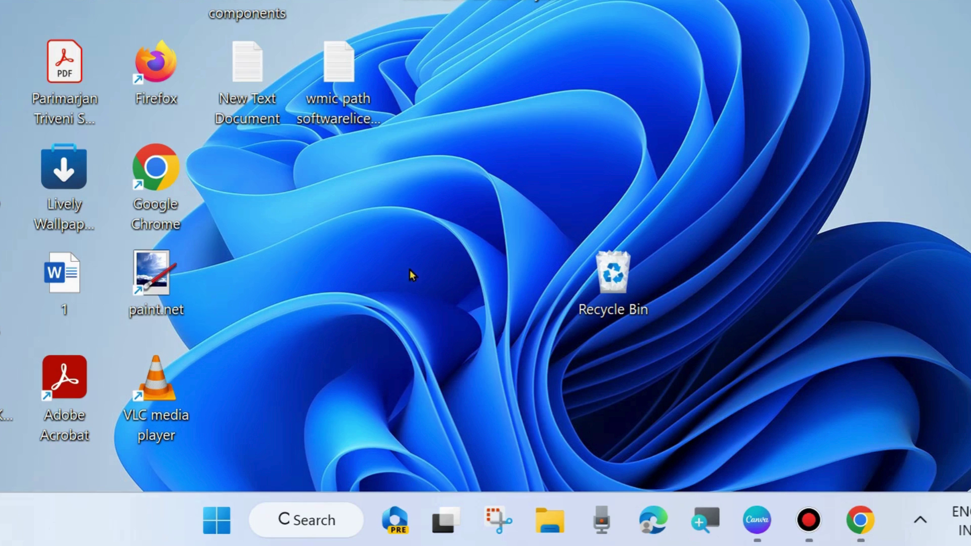
Launch Google Chrome from its desktop shortcut.
{"action": "left_click", "coordinate": [149, 177]}
{"action": "double_click", "coordinate": [150, 177]}
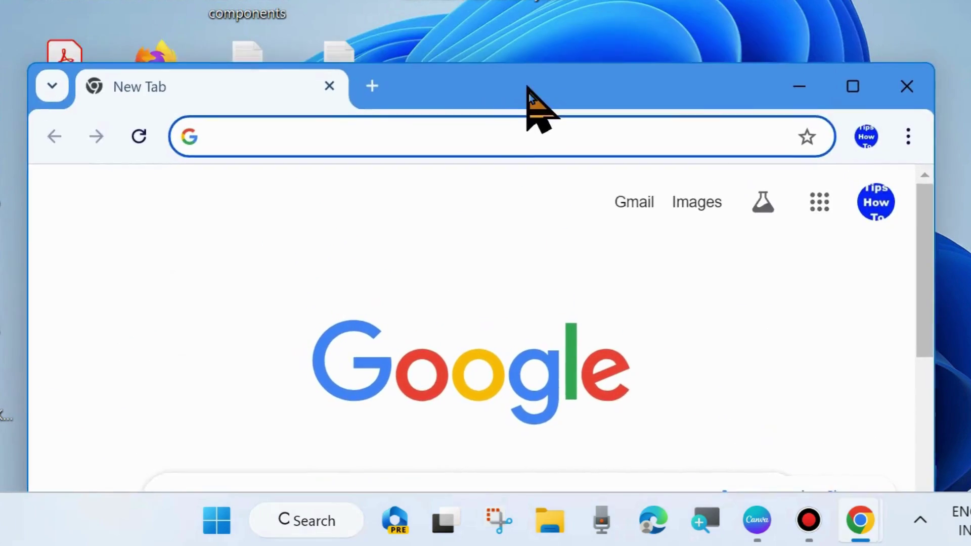
{"action": "left_click_drag", "start_coordinate": [529, 92], "coordinate": [519, 56]}
Go to Help > About Google Chrome and confirm version 128.0.6613.138 is up to date.
{"action": "left_click", "coordinate": [900, 105]}
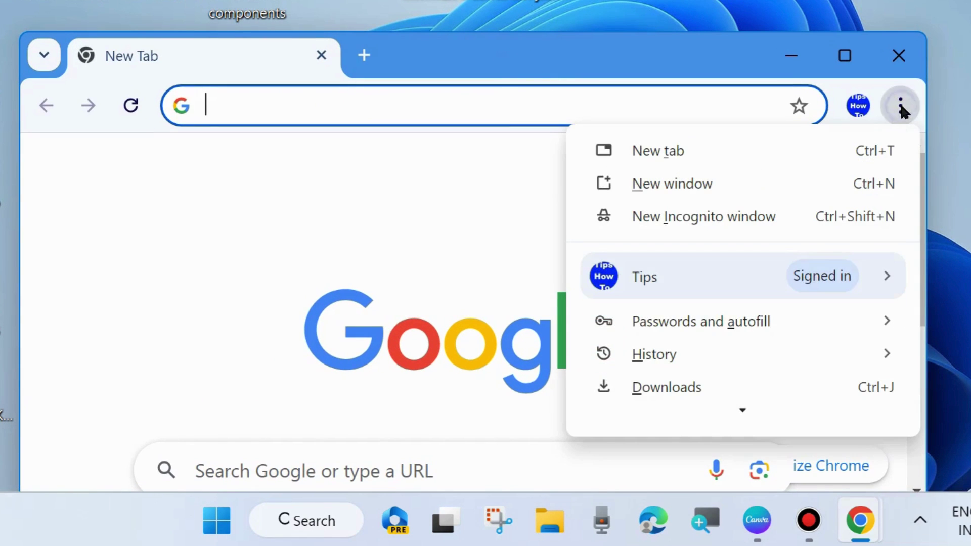
{"action": "mouse_move", "coordinate": [746, 412]}
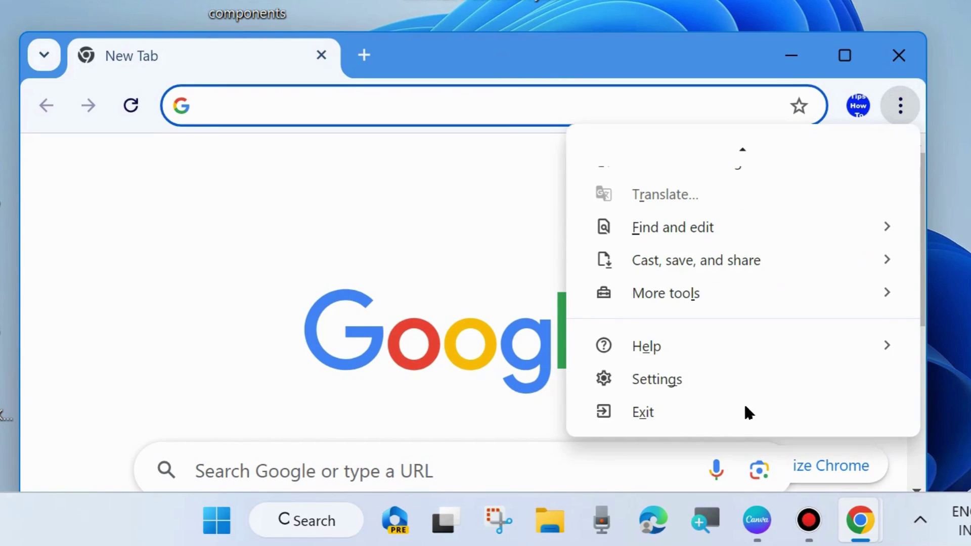
{"action": "mouse_move", "coordinate": [740, 352]}
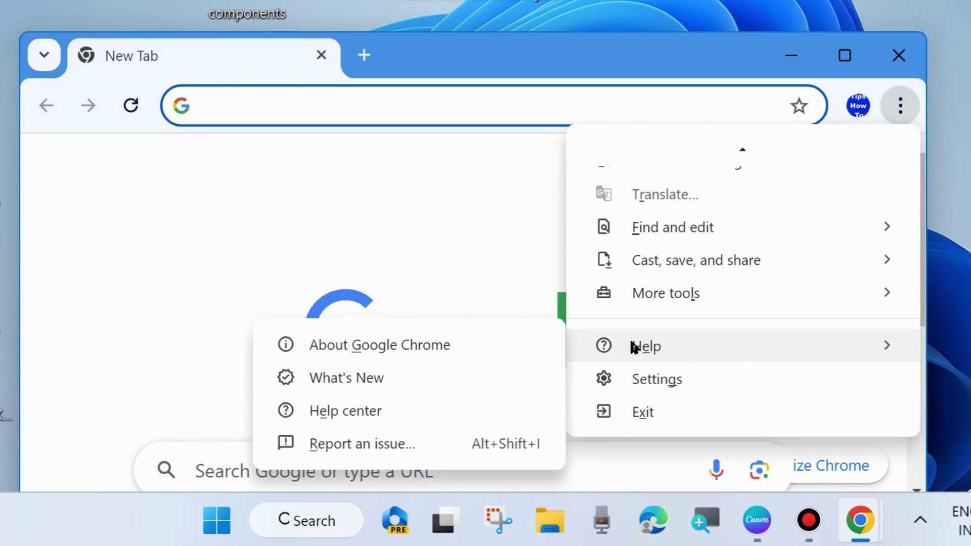
{"action": "left_click", "coordinate": [372, 347]}
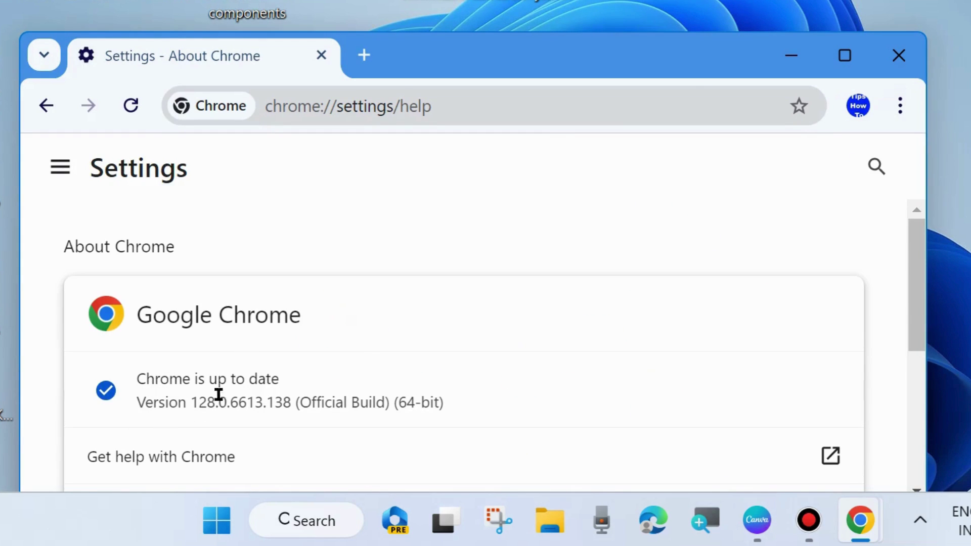
{"action": "left_click_drag", "start_coordinate": [406, 68], "coordinate": [429, 36]}
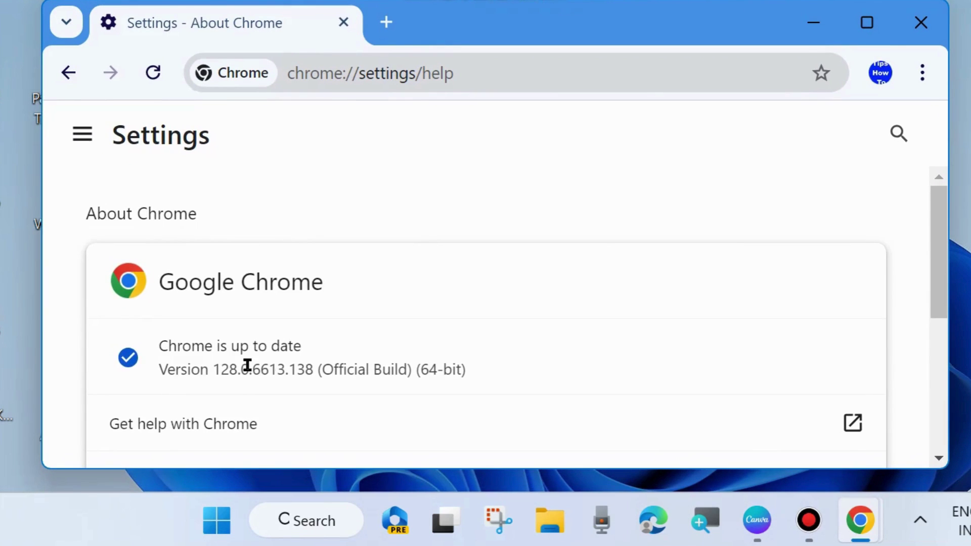
{"action": "scroll", "coordinate": [225, 362], "scroll_direction": "down", "scroll_amount": 2}
{"action": "scroll", "coordinate": [230, 349], "scroll_direction": "up", "scroll_amount": 1}
{"action": "scroll", "coordinate": [230, 349], "scroll_direction": "up", "scroll_amount": 2}
Open Chrome's Settings from the main menu.
{"action": "left_click", "coordinate": [920, 75]}
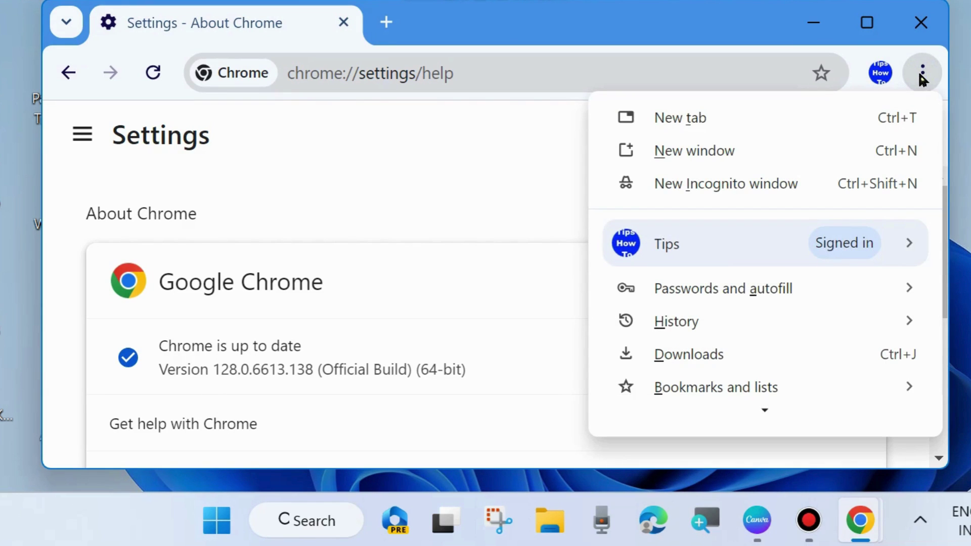
{"action": "scroll", "coordinate": [765, 412], "scroll_direction": "down", "scroll_amount": 5}
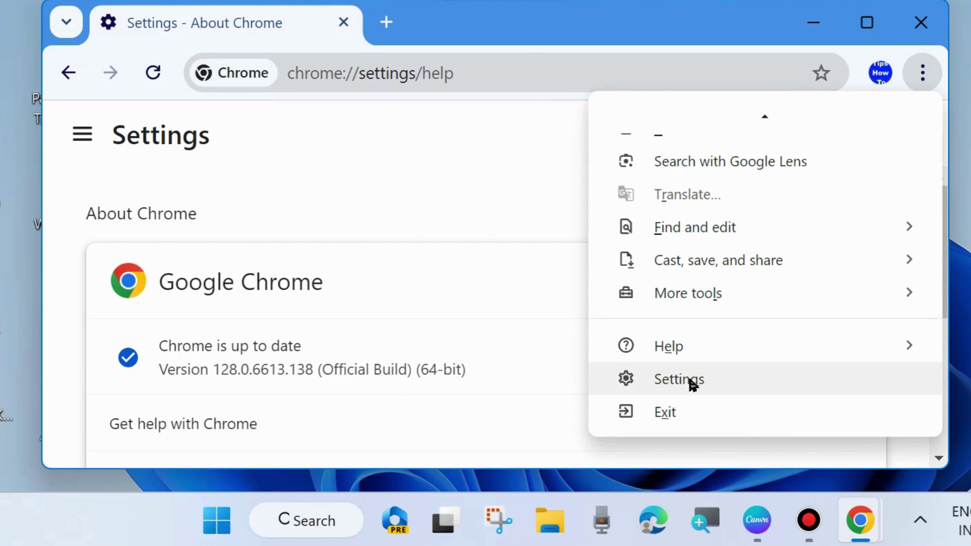
{"action": "left_click", "coordinate": [689, 381]}
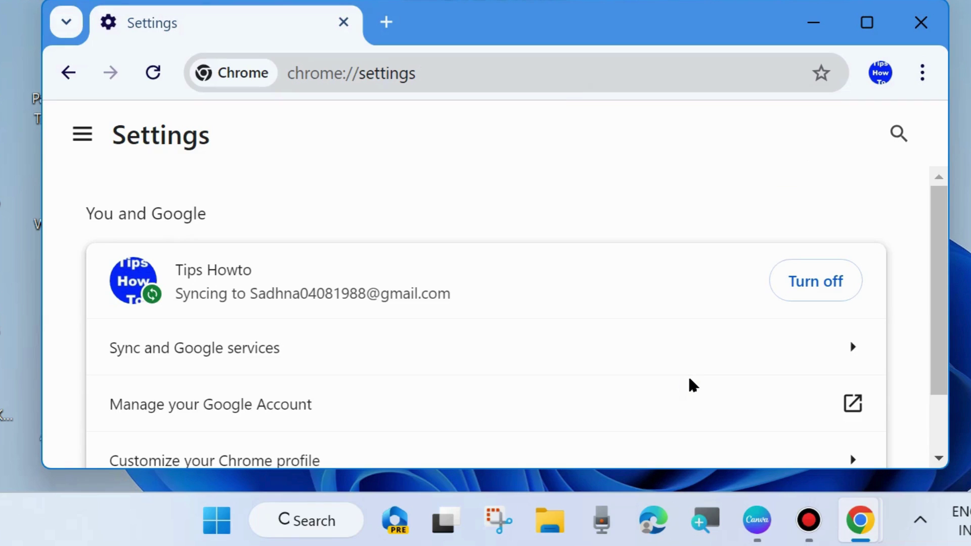
Switch to the Privacy and security section and look over its options.
{"action": "left_click", "coordinate": [82, 134]}
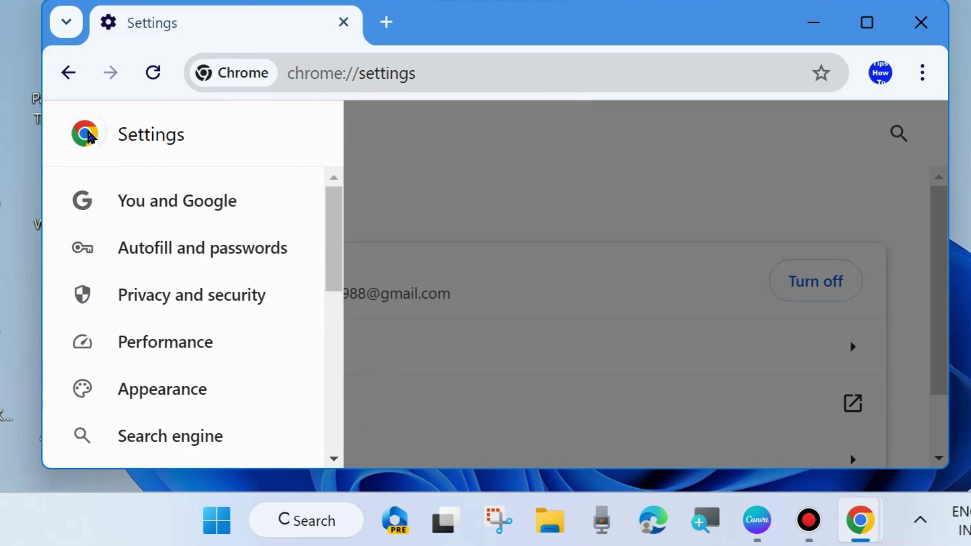
{"action": "left_click", "coordinate": [171, 298]}
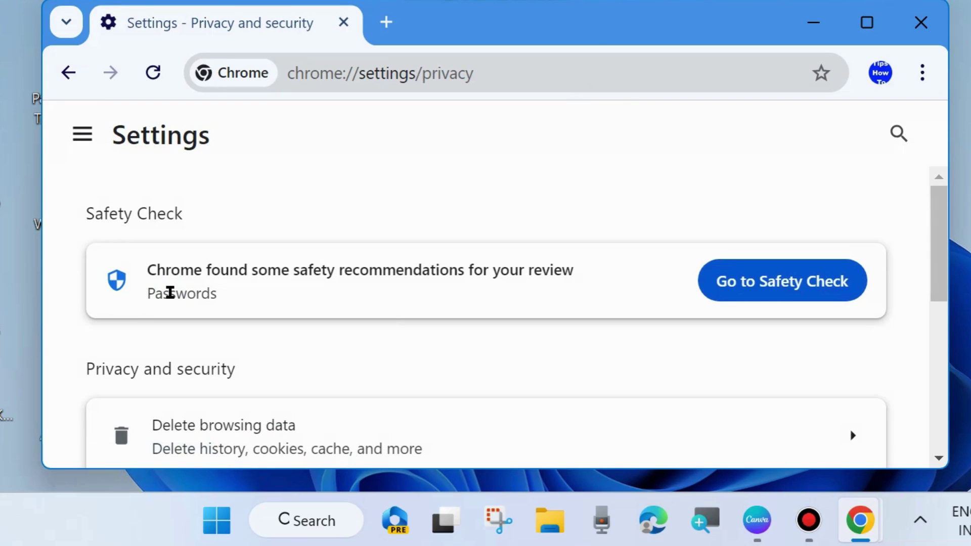
{"action": "scroll", "coordinate": [396, 329], "scroll_direction": "down", "scroll_amount": 2}
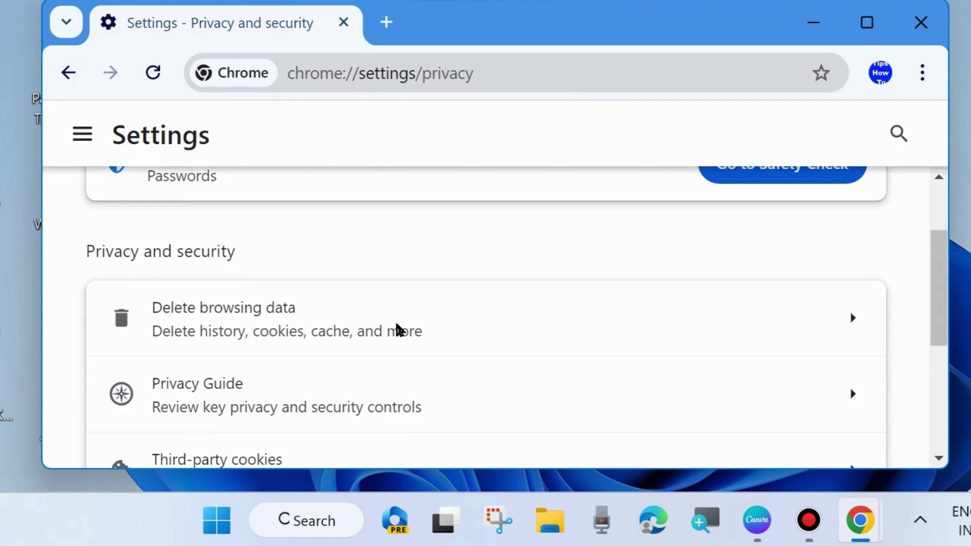
{"action": "scroll", "coordinate": [397, 329], "scroll_direction": "up", "scroll_amount": 2}
{"action": "scroll", "coordinate": [398, 331], "scroll_direction": "up", "scroll_amount": 1}
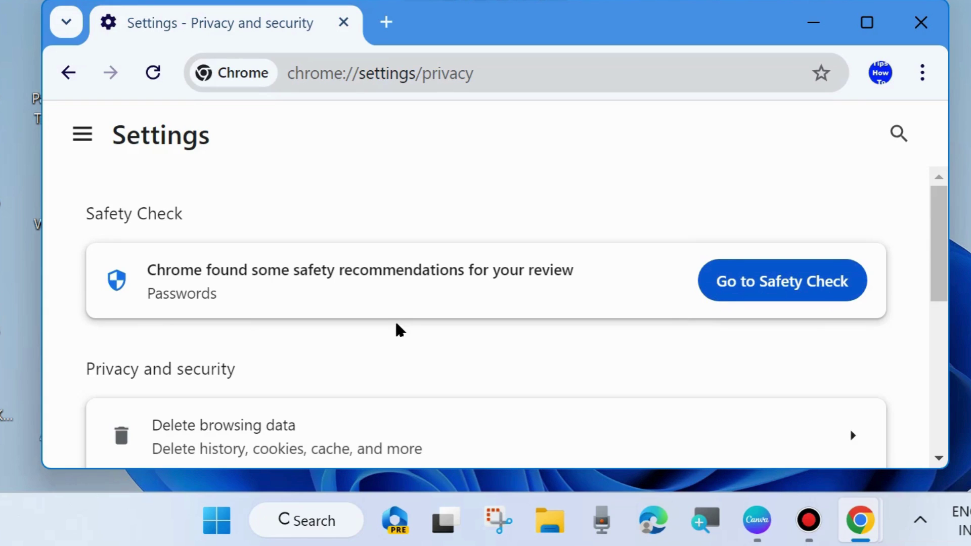
{"action": "scroll", "coordinate": [396, 326], "scroll_direction": "down", "scroll_amount": 2}
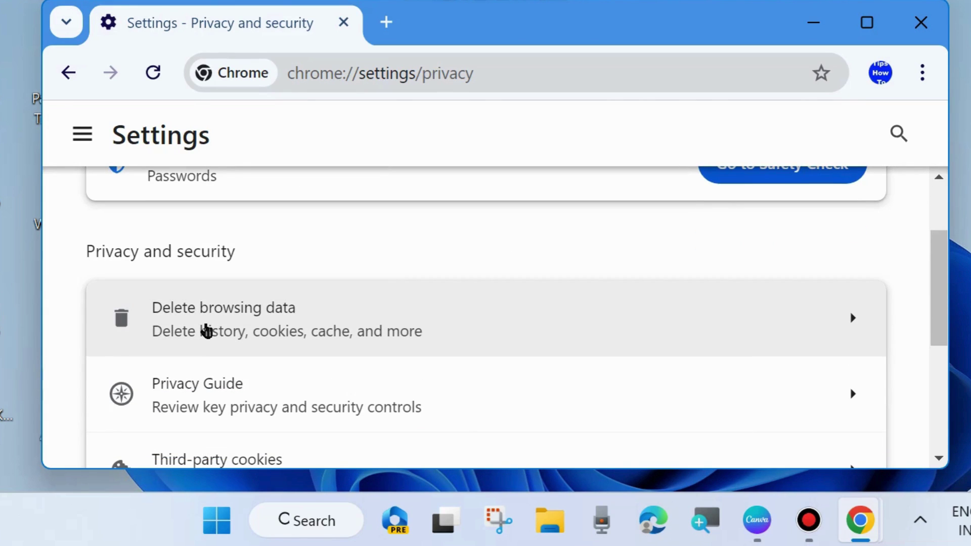
Delete all-time browsing history, download history and cookies via Delete browsing data.
{"action": "left_click", "coordinate": [206, 331]}
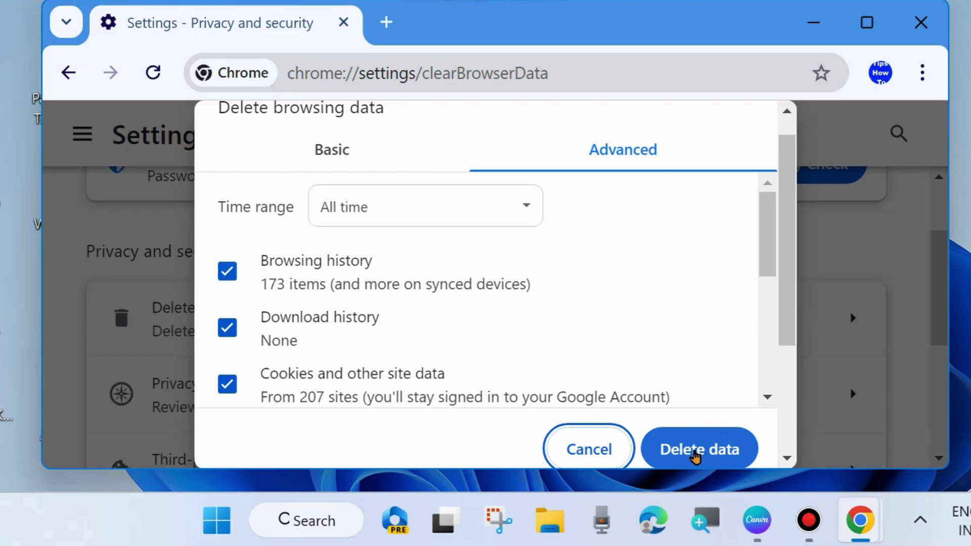
{"action": "left_click", "coordinate": [696, 452]}
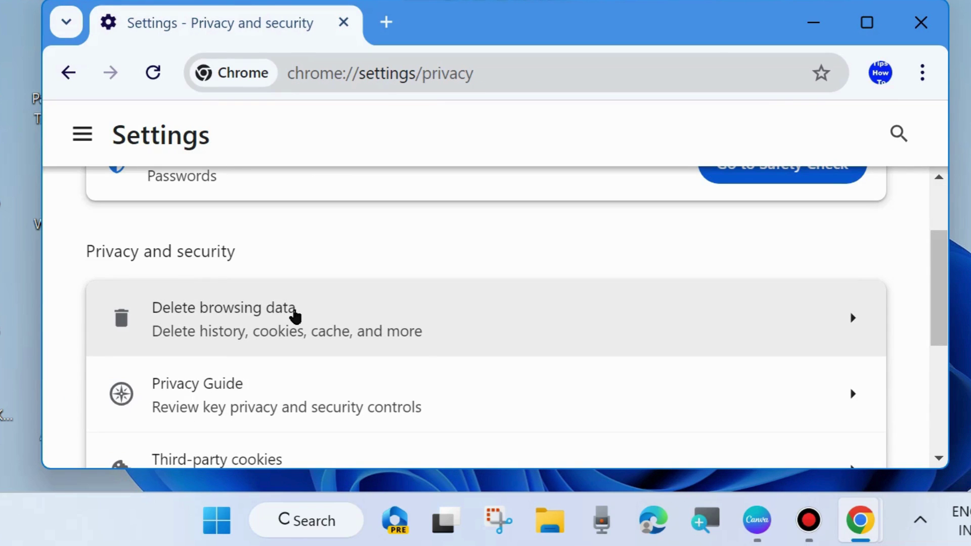
{"action": "scroll", "coordinate": [294, 315], "scroll_direction": "up", "scroll_amount": 2}
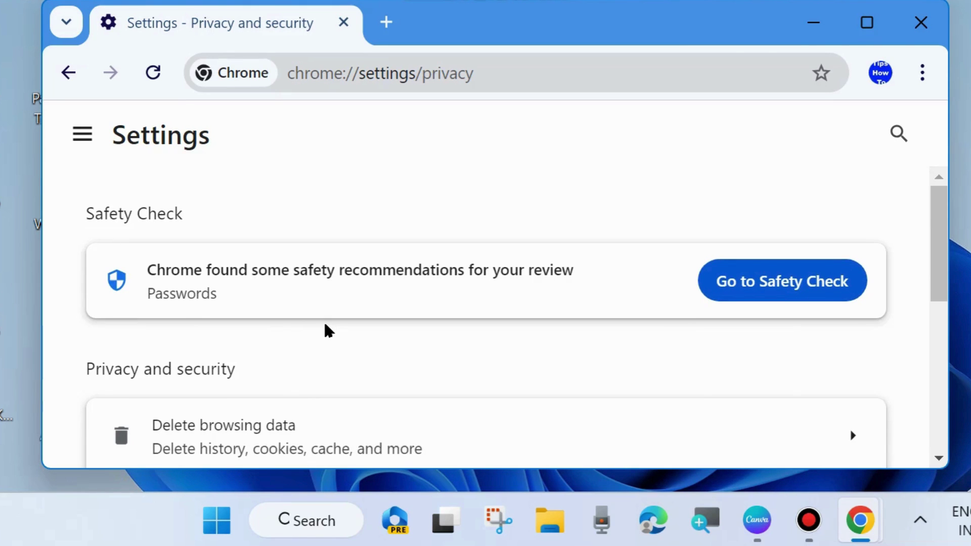
{"action": "scroll", "coordinate": [326, 329], "scroll_direction": "down", "scroll_amount": 5}
{"action": "scroll", "coordinate": [326, 330], "scroll_direction": "up", "scroll_amount": 5}
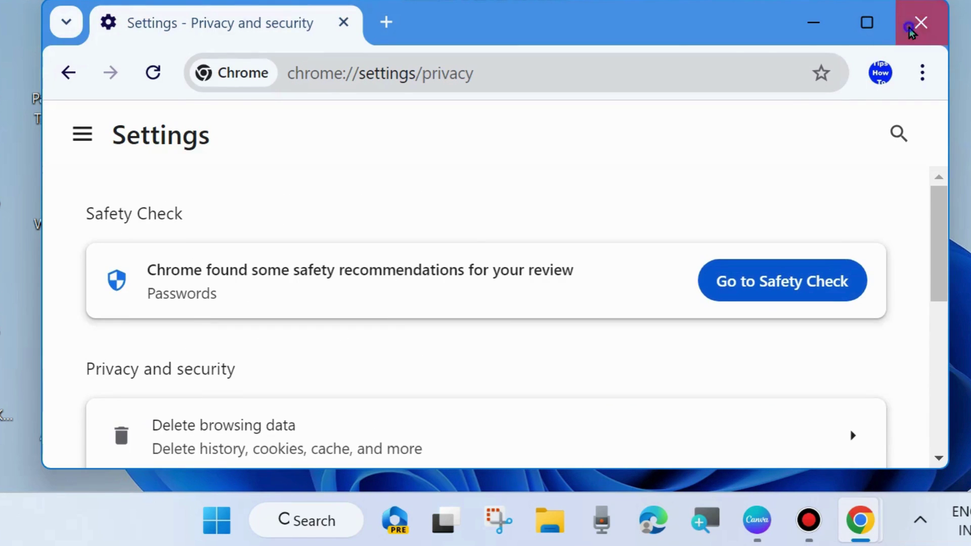
Close Chrome and open Windows Defender Firewall from Control Panel.
{"action": "left_click", "coordinate": [913, 26]}
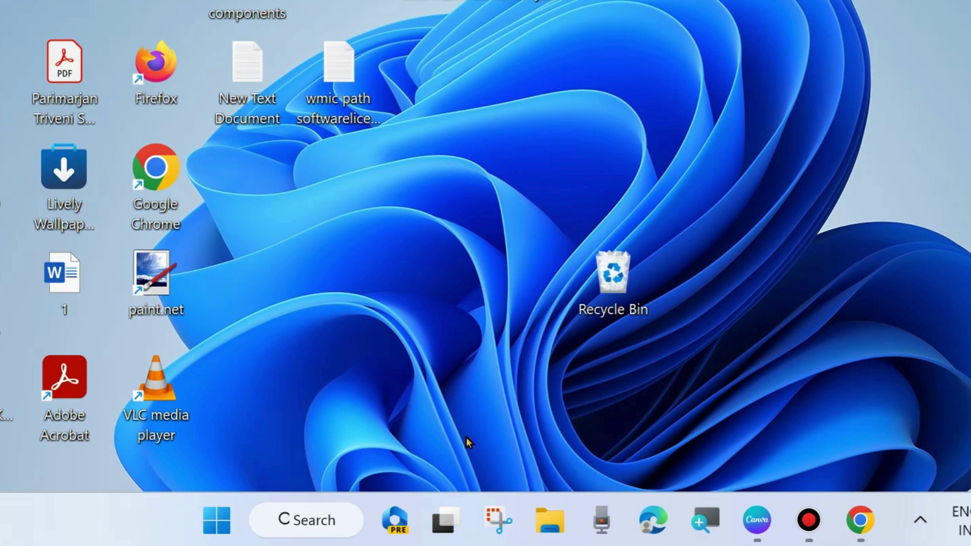
{"action": "left_click_drag", "start_coordinate": [496, 220], "coordinate": [443, 203]}
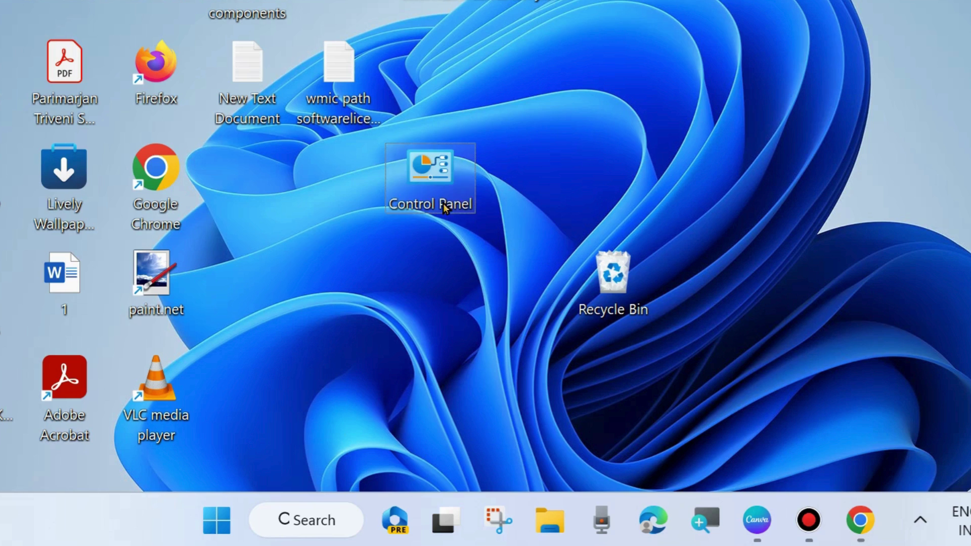
{"action": "double_click", "coordinate": [408, 171]}
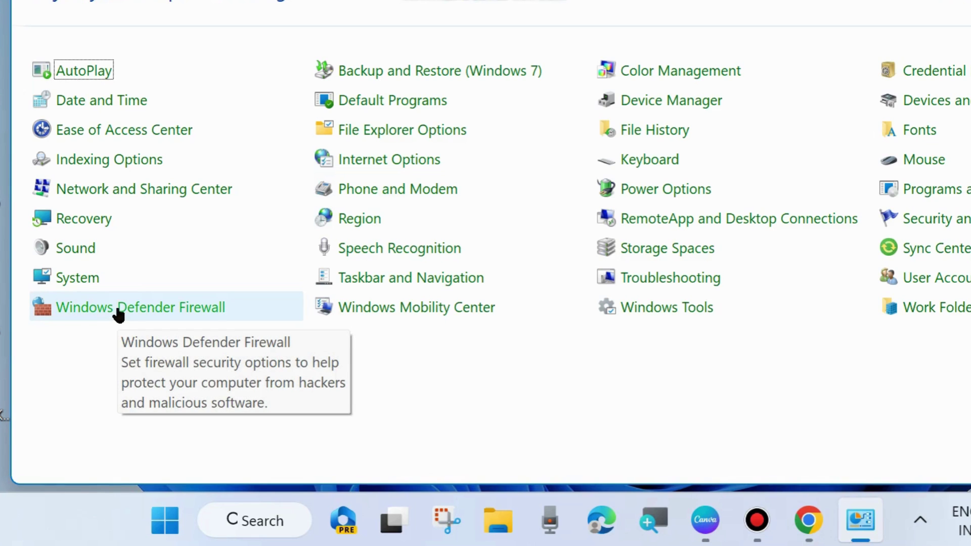
{"action": "left_click", "coordinate": [118, 310]}
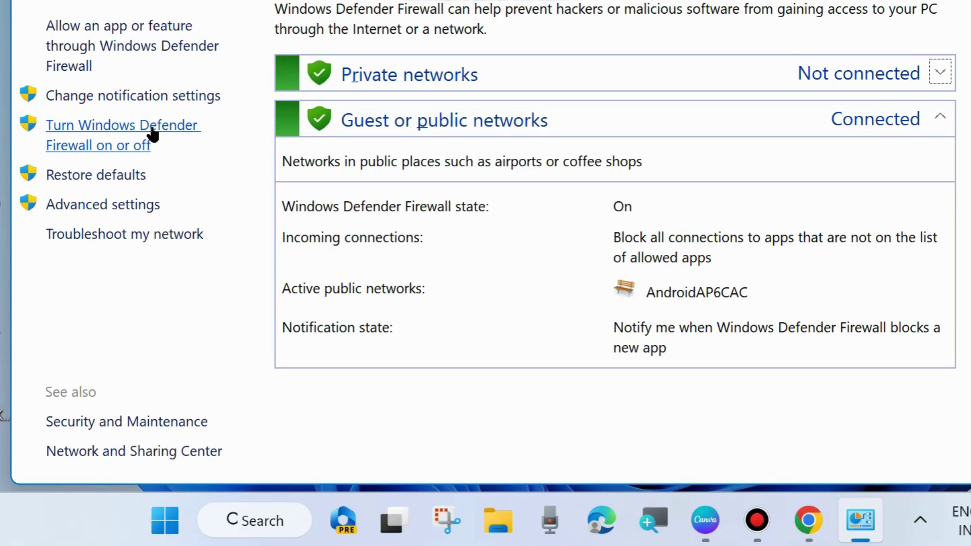
Turn the firewall off and back on for both private and public networks, then confirm.
{"action": "left_click", "coordinate": [120, 143]}
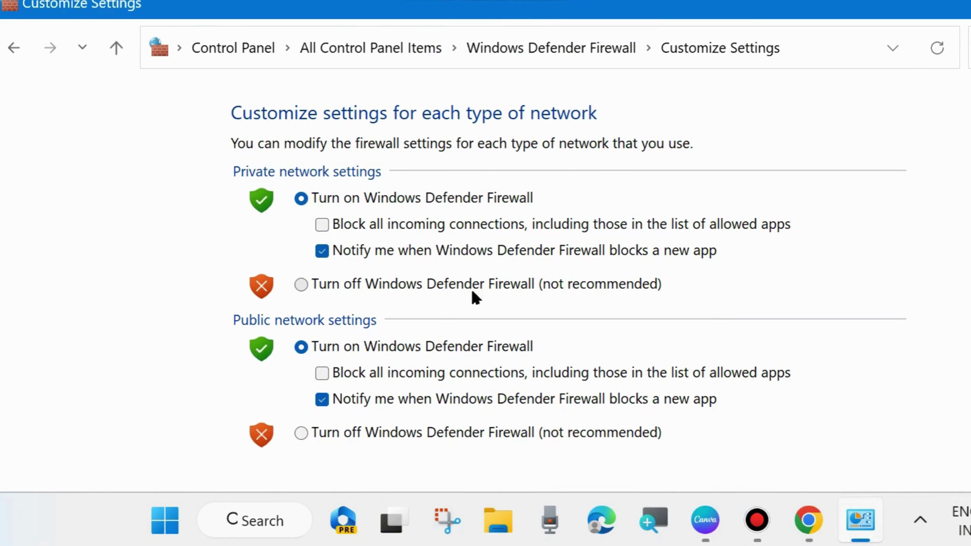
{"action": "left_click", "coordinate": [302, 284]}
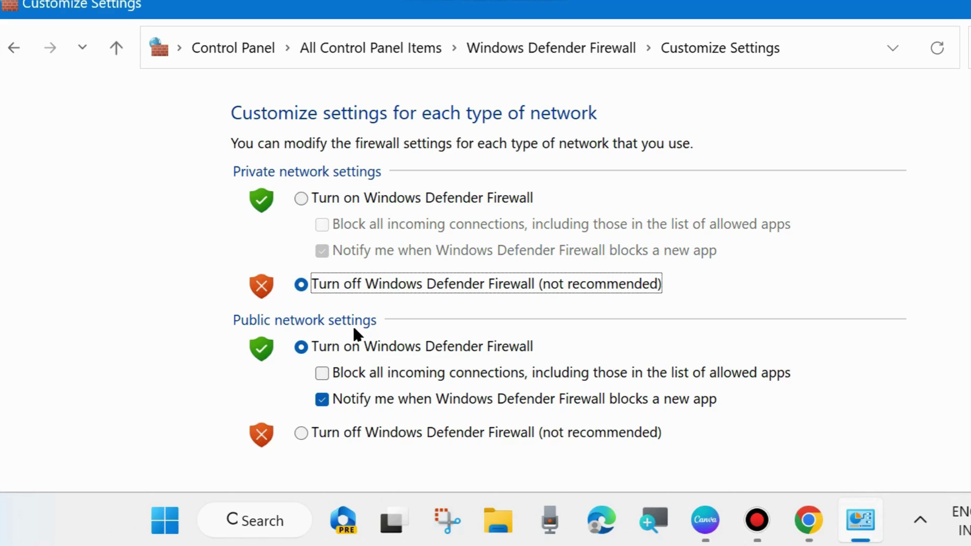
{"action": "left_click", "coordinate": [301, 434]}
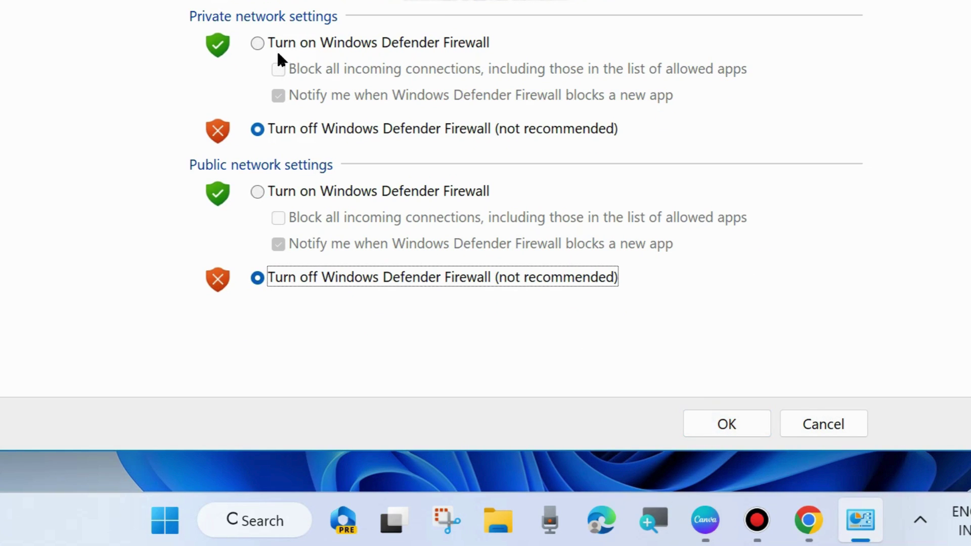
{"action": "left_click", "coordinate": [258, 43]}
{"action": "left_click", "coordinate": [259, 192]}
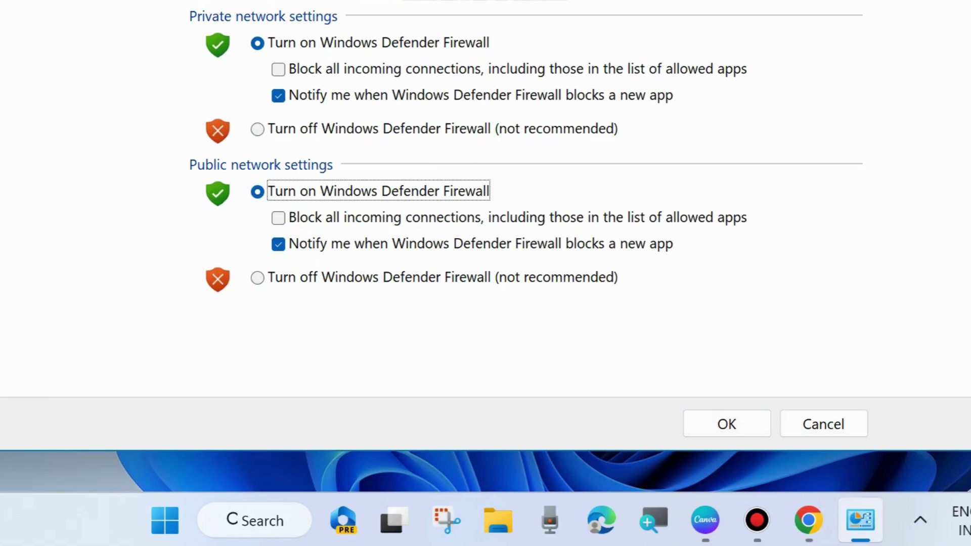
{"action": "key", "text": "Return"}
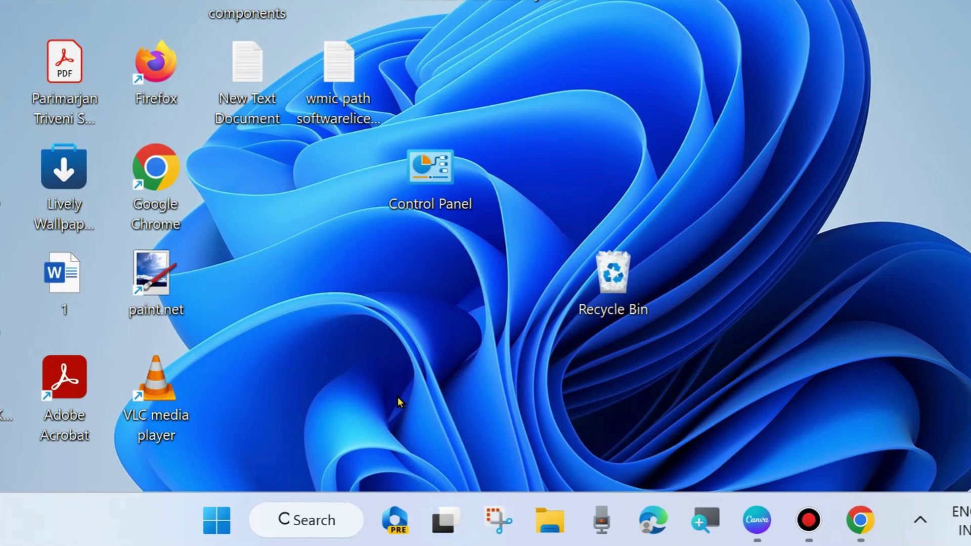
{"action": "right_click", "coordinate": [219, 524]}
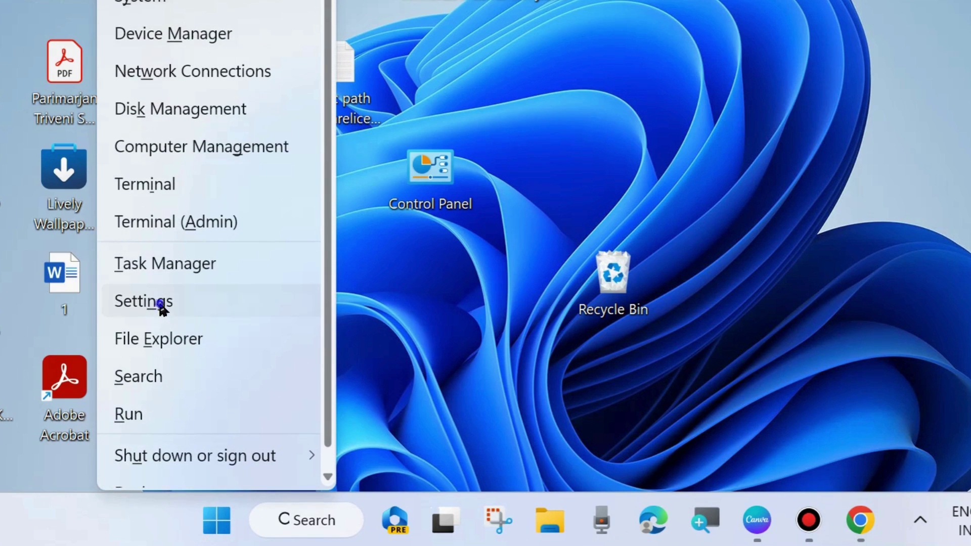
{"action": "left_click", "coordinate": [161, 304]}
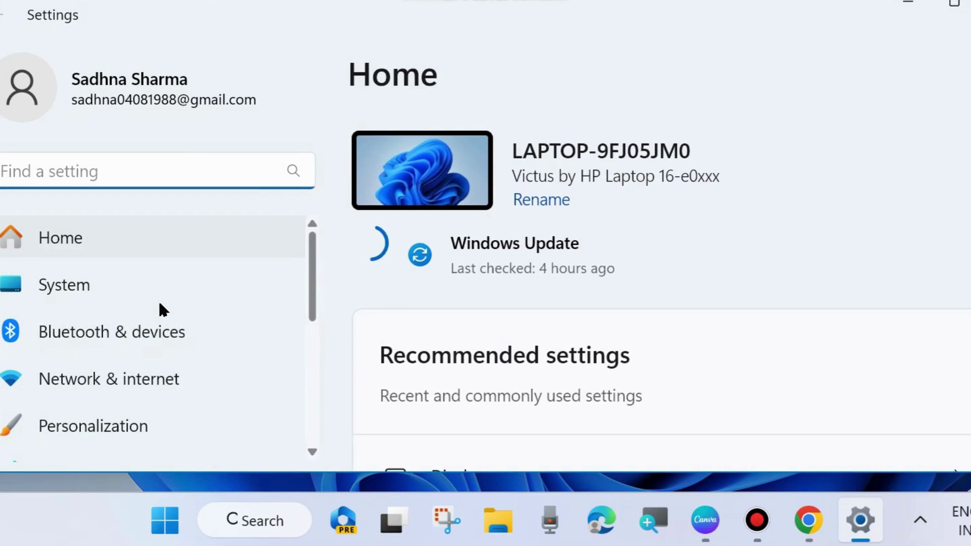
{"action": "scroll", "coordinate": [147, 382], "scroll_direction": "down", "scroll_amount": 3}
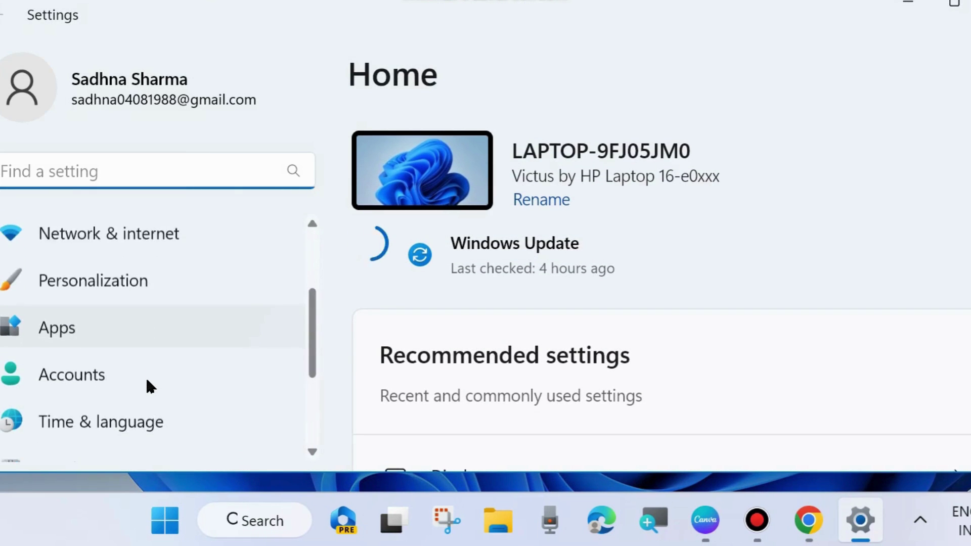
{"action": "scroll", "coordinate": [147, 381], "scroll_direction": "down", "scroll_amount": 1}
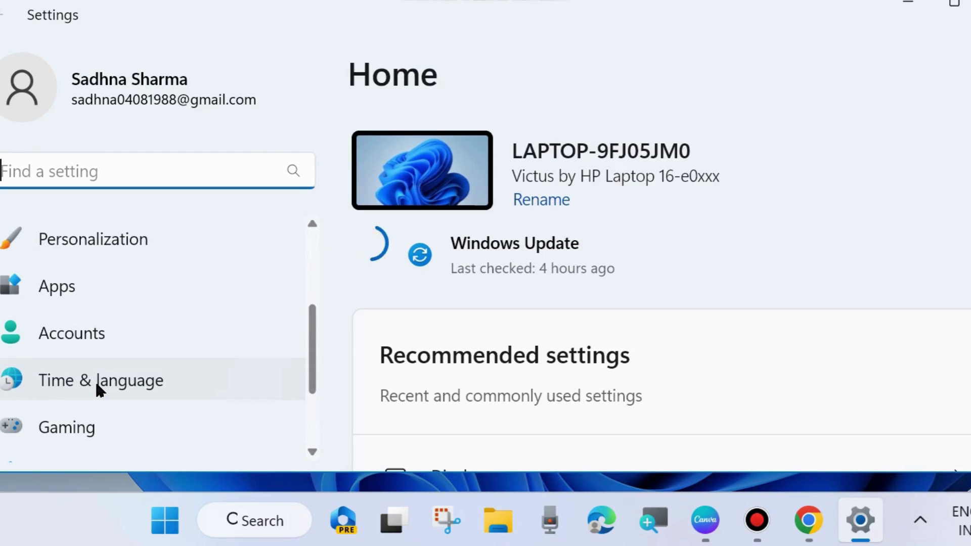
{"action": "left_click", "coordinate": [95, 380]}
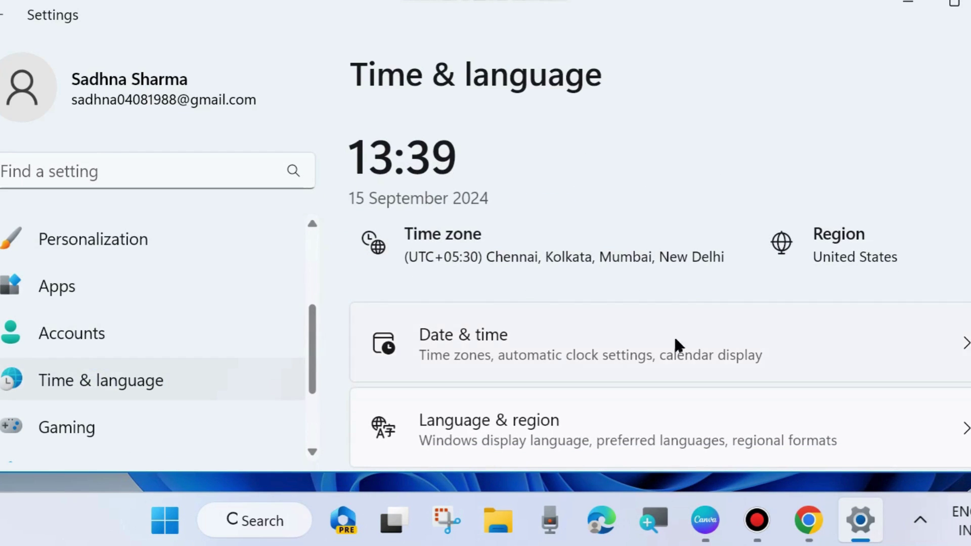
{"action": "left_click", "coordinate": [566, 350]}
{"action": "scroll", "coordinate": [708, 354], "scroll_direction": "down", "scroll_amount": 4}
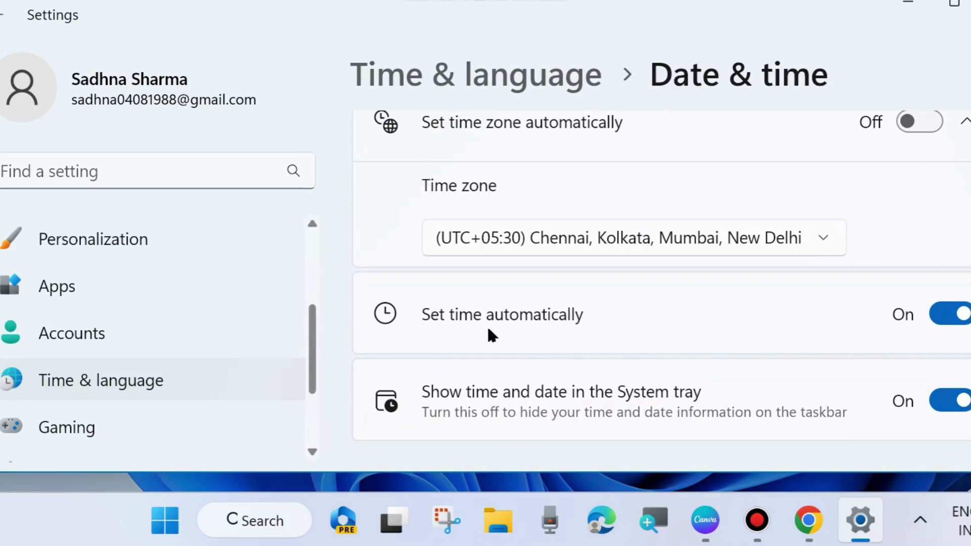
{"action": "left_click_drag", "start_coordinate": [800, 12], "coordinate": [708, 10]}
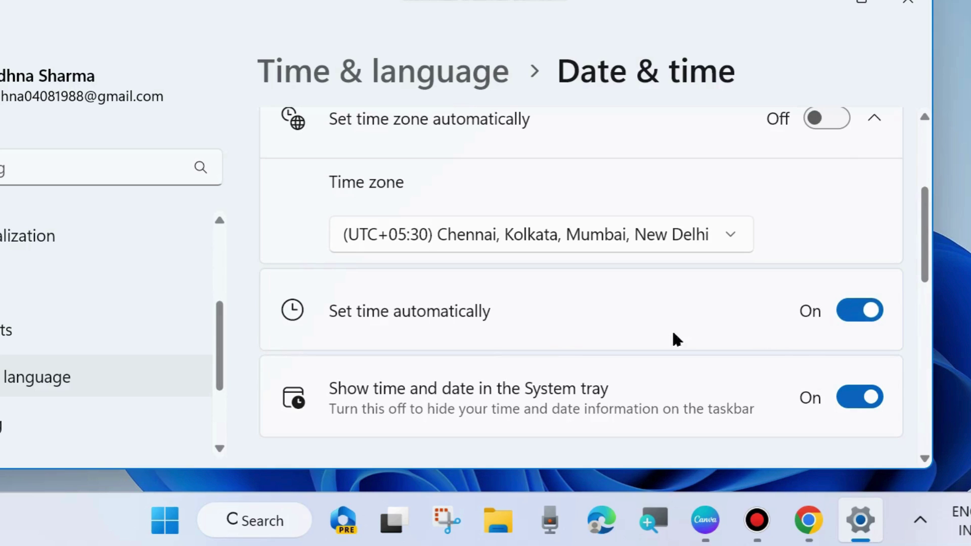
{"action": "scroll", "coordinate": [502, 329], "scroll_direction": "up", "scroll_amount": 3}
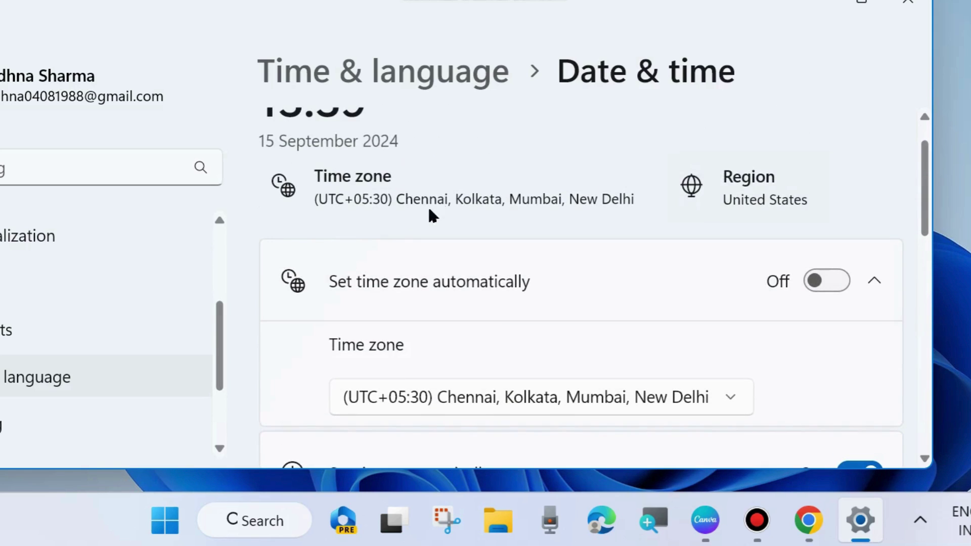
{"action": "scroll", "coordinate": [364, 203], "scroll_direction": "up", "scroll_amount": 1}
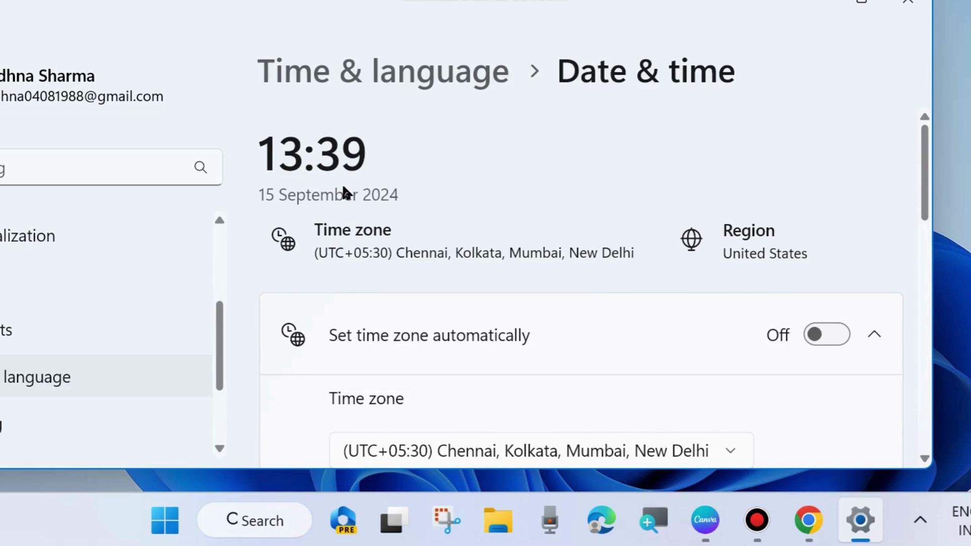
{"action": "left_click", "coordinate": [909, 5]}
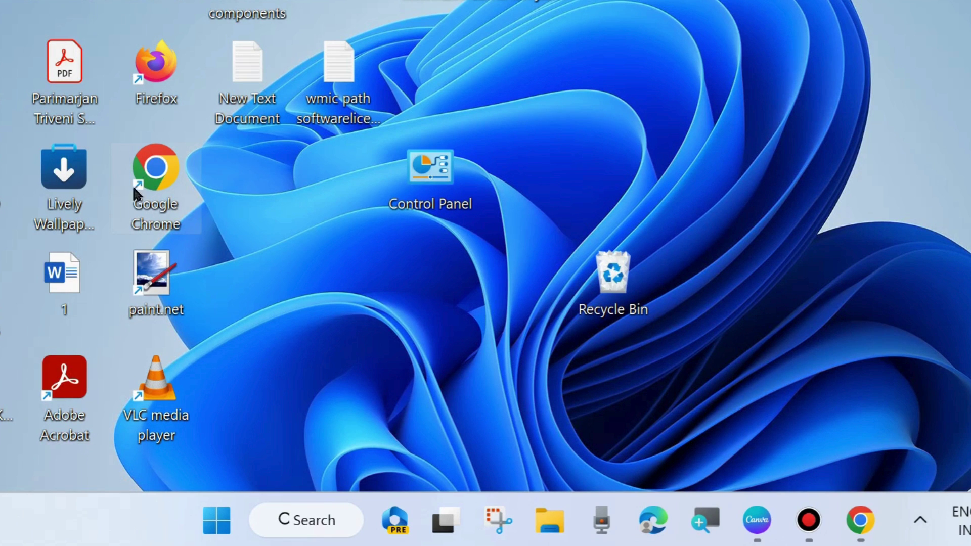
Relaunch Chrome and resize its window narrower.
{"action": "double_click", "coordinate": [157, 176]}
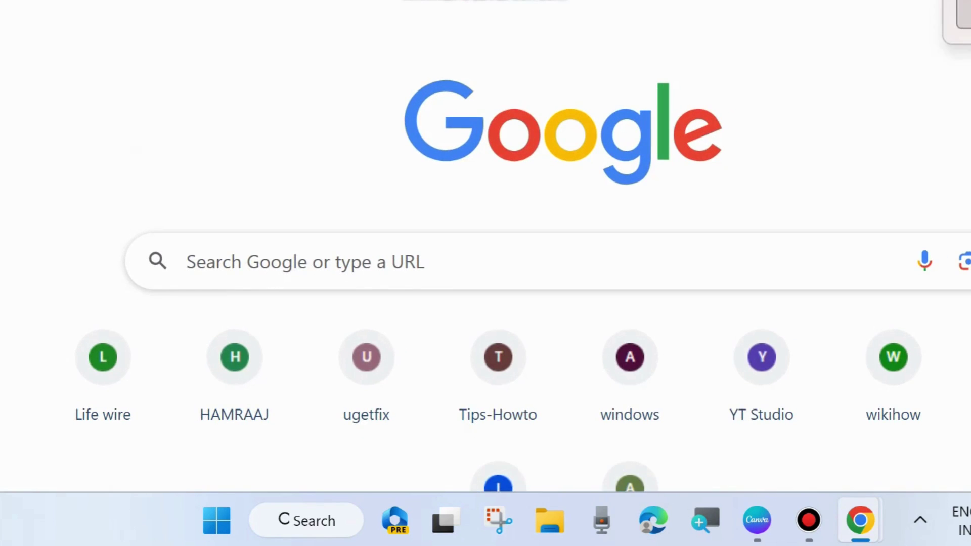
{"action": "left_click_drag", "start_coordinate": [720, 27], "coordinate": [569, 63]}
{"action": "left_click_drag", "start_coordinate": [968, 288], "coordinate": [708, 288]}
{"action": "left_click_drag", "start_coordinate": [411, 44], "coordinate": [707, 81]}
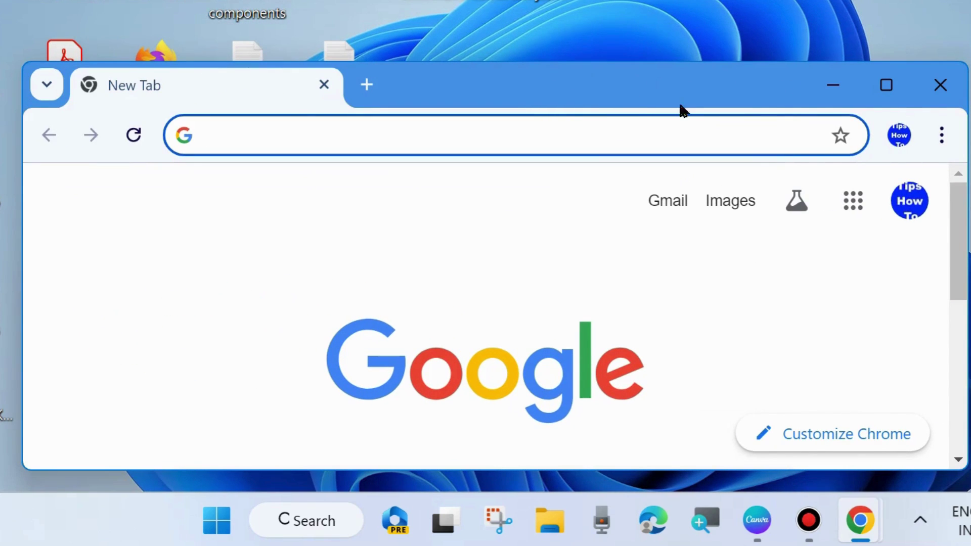
Browse through Chrome's main menu items, then close the menu.
{"action": "left_click", "coordinate": [941, 135]}
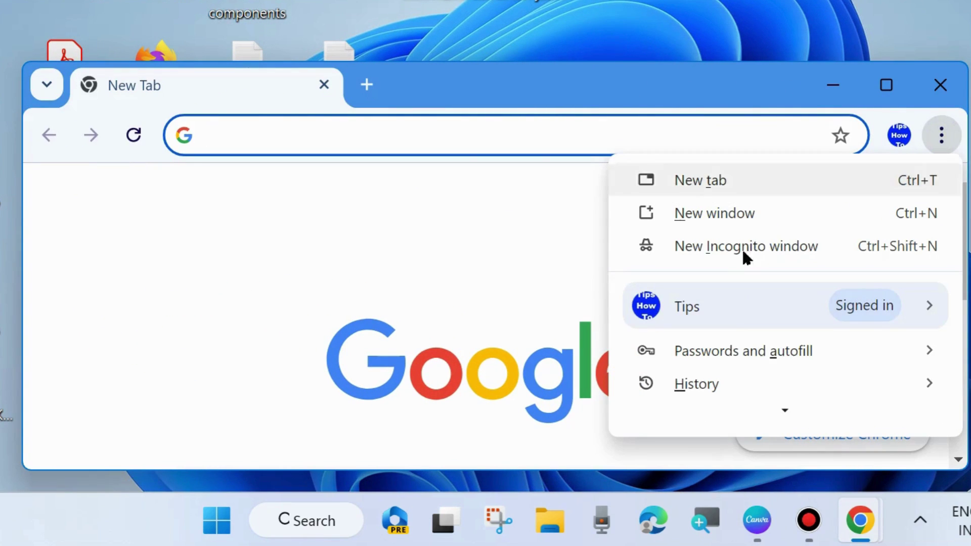
{"action": "mouse_move", "coordinate": [769, 417]}
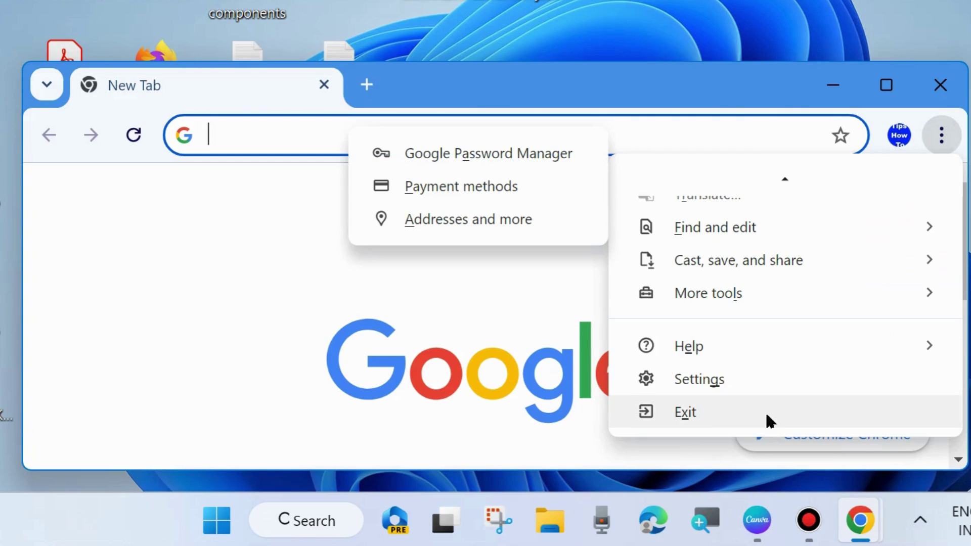
{"action": "mouse_move", "coordinate": [729, 307]}
{"action": "scroll", "coordinate": [729, 309], "scroll_direction": "up", "scroll_amount": 1}
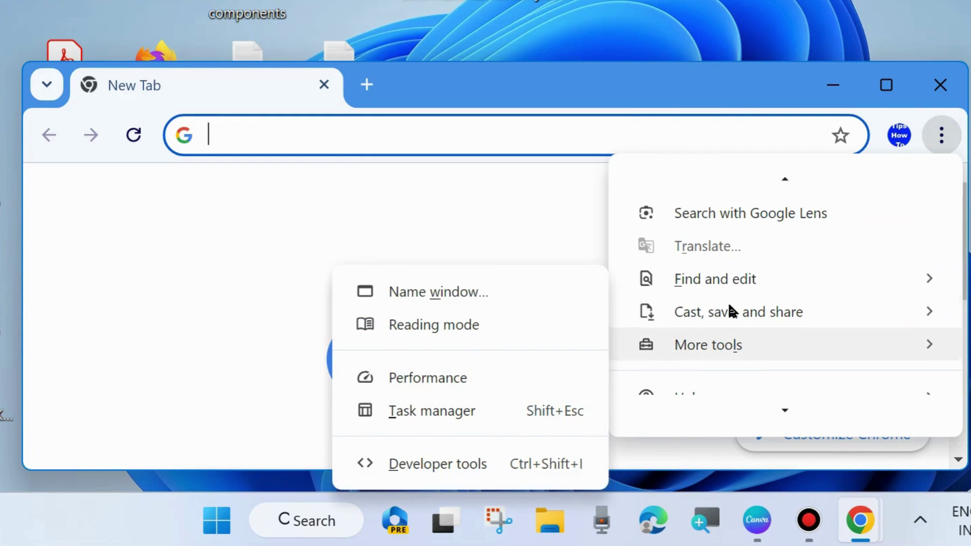
{"action": "scroll", "coordinate": [730, 310], "scroll_direction": "up", "scroll_amount": 1}
{"action": "scroll", "coordinate": [730, 308], "scroll_direction": "up", "scroll_amount": 1}
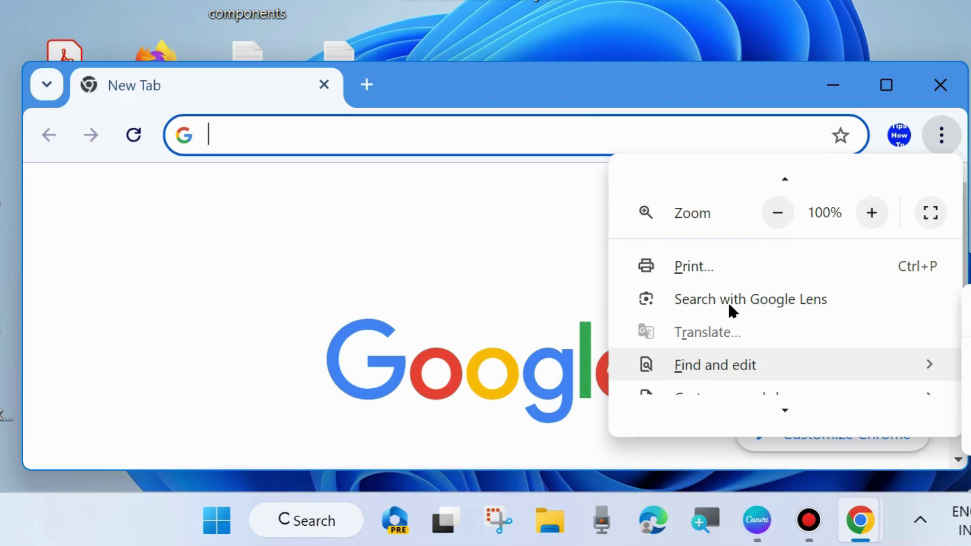
{"action": "scroll", "coordinate": [729, 305], "scroll_direction": "up", "scroll_amount": 1}
{"action": "scroll", "coordinate": [729, 305], "scroll_direction": "up", "scroll_amount": 1}
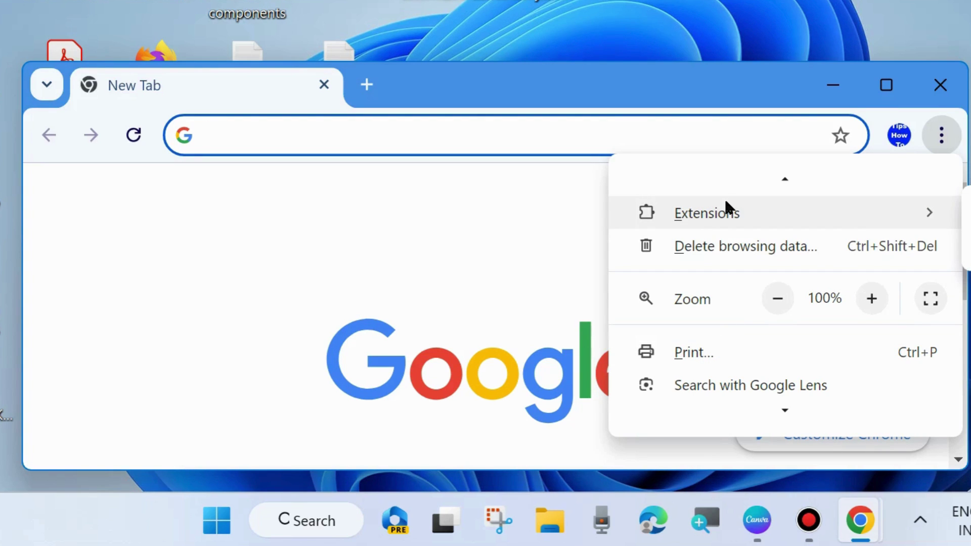
{"action": "left_click", "coordinate": [722, 80]}
Move the window left and reveal the Extensions submenu in the main menu.
{"action": "left_click_drag", "start_coordinate": [536, 69], "coordinate": [424, 77]}
{"action": "left_click", "coordinate": [710, 126]}
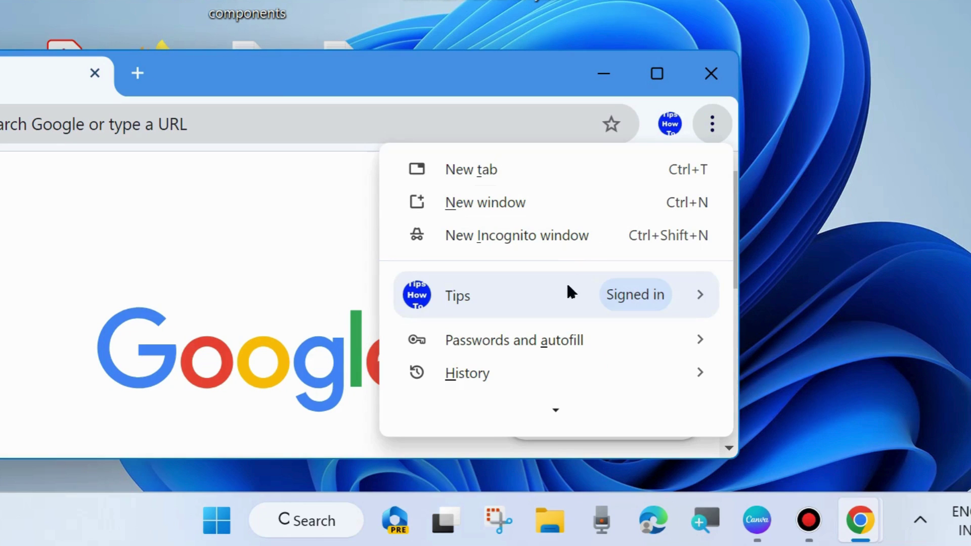
{"action": "mouse_move", "coordinate": [481, 340]}
{"action": "scroll", "coordinate": [476, 338], "scroll_direction": "down", "scroll_amount": 2}
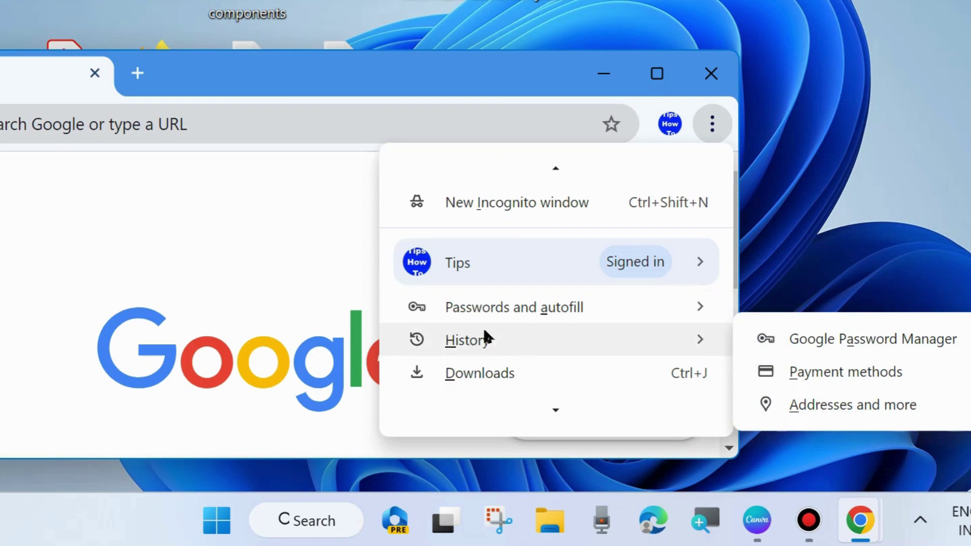
{"action": "scroll", "coordinate": [508, 336], "scroll_direction": "down", "scroll_amount": 2}
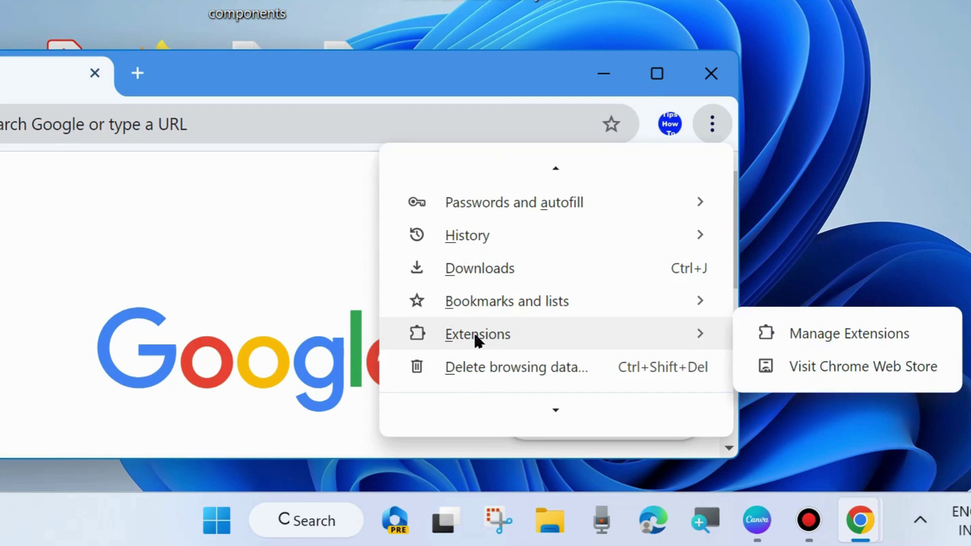
Check on the Extensions page that every extension is switched off, then close Chrome.
{"action": "left_click", "coordinate": [834, 335]}
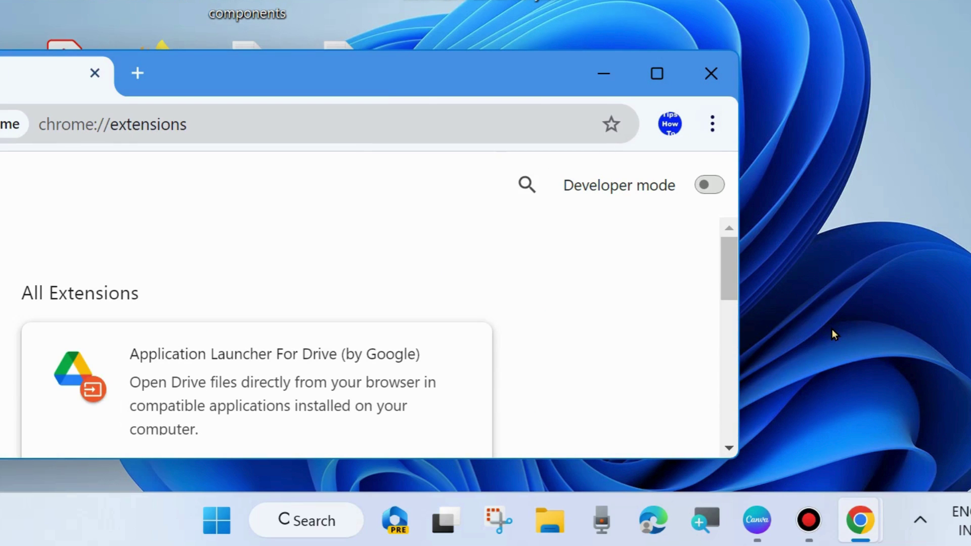
{"action": "left_click_drag", "start_coordinate": [392, 87], "coordinate": [524, 31]}
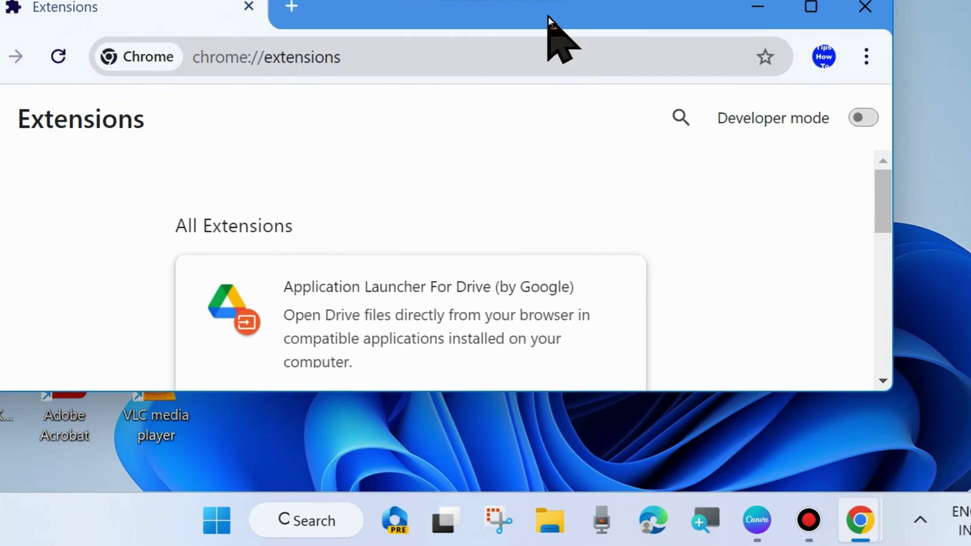
{"action": "scroll", "coordinate": [447, 293], "scroll_direction": "down", "scroll_amount": 4}
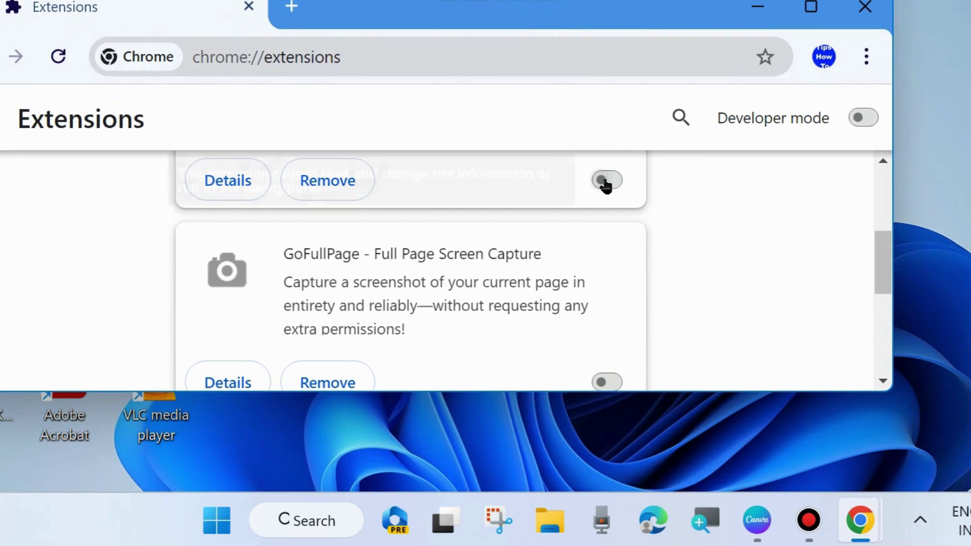
{"action": "scroll", "coordinate": [560, 293], "scroll_direction": "down", "scroll_amount": 2}
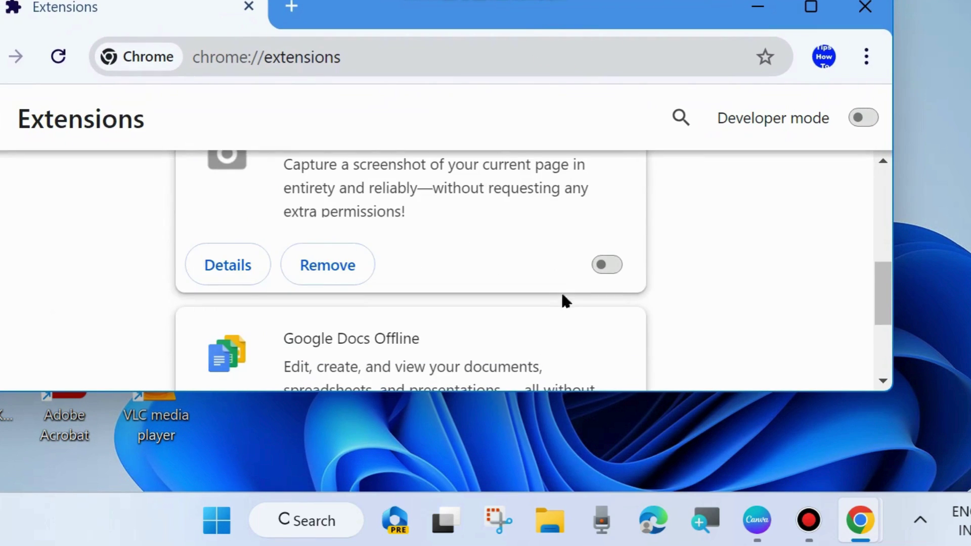
{"action": "scroll", "coordinate": [531, 309], "scroll_direction": "down", "scroll_amount": 2}
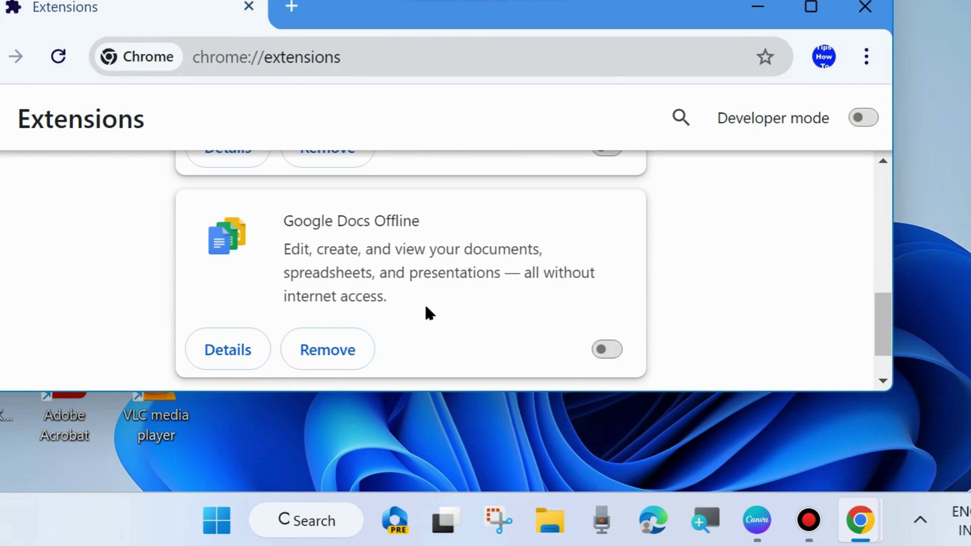
{"action": "scroll", "coordinate": [449, 310], "scroll_direction": "up", "scroll_amount": 6}
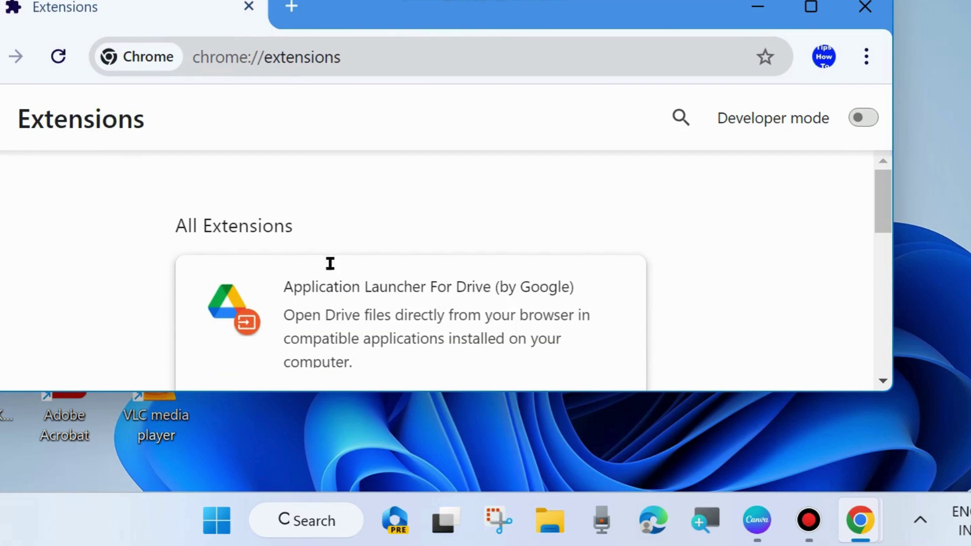
{"action": "scroll", "coordinate": [526, 270], "scroll_direction": "down", "scroll_amount": 6}
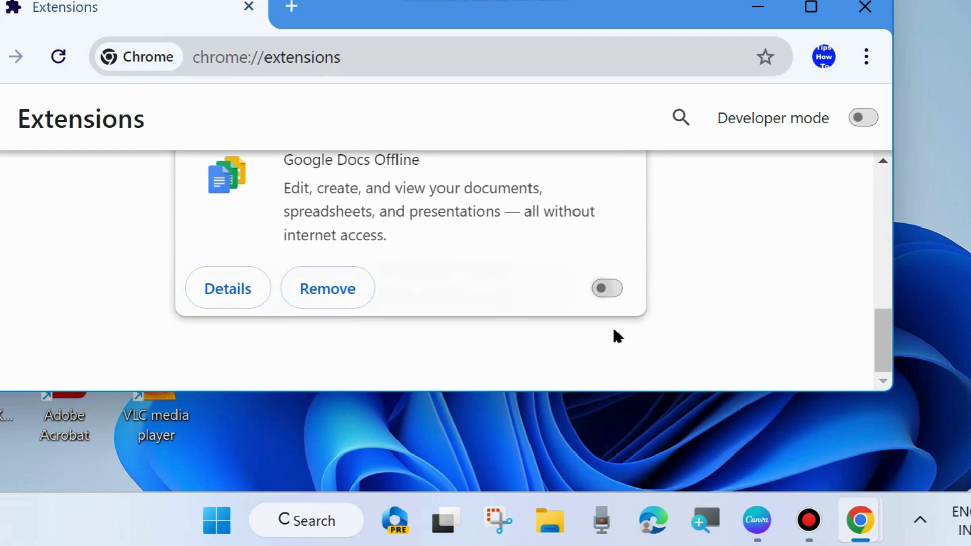
{"action": "left_click", "coordinate": [866, 11]}
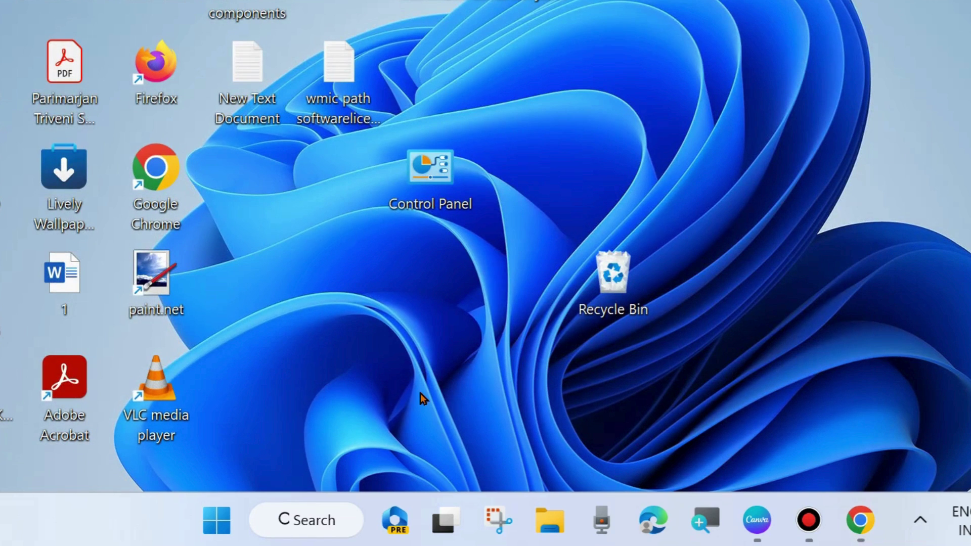
Run inetcpl.cpl from the Run dialog to launch Internet Properties.
{"action": "right_click", "coordinate": [216, 519]}
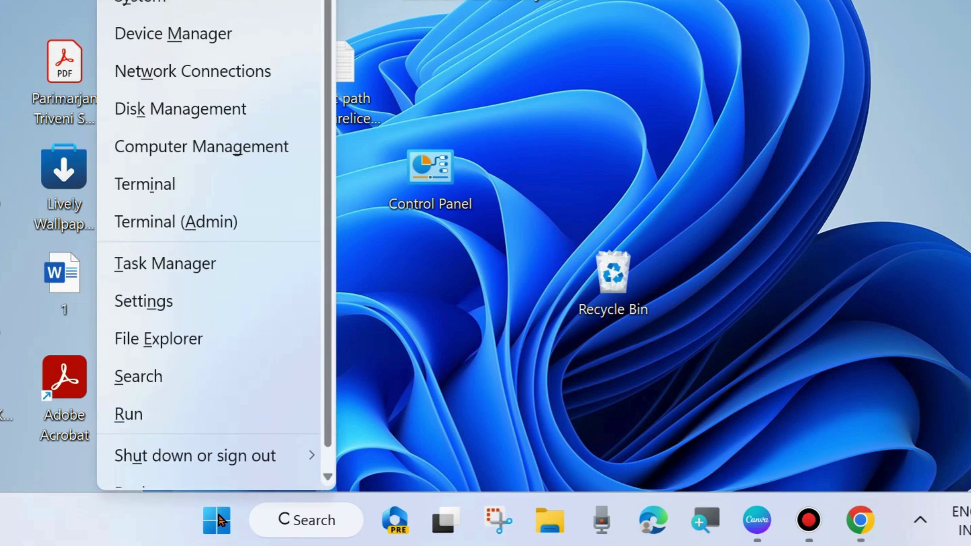
{"action": "left_click", "coordinate": [135, 413]}
{"action": "key", "text": "BackSpace"}
{"action": "left_click_drag", "start_coordinate": [168, 253], "coordinate": [438, 117]}
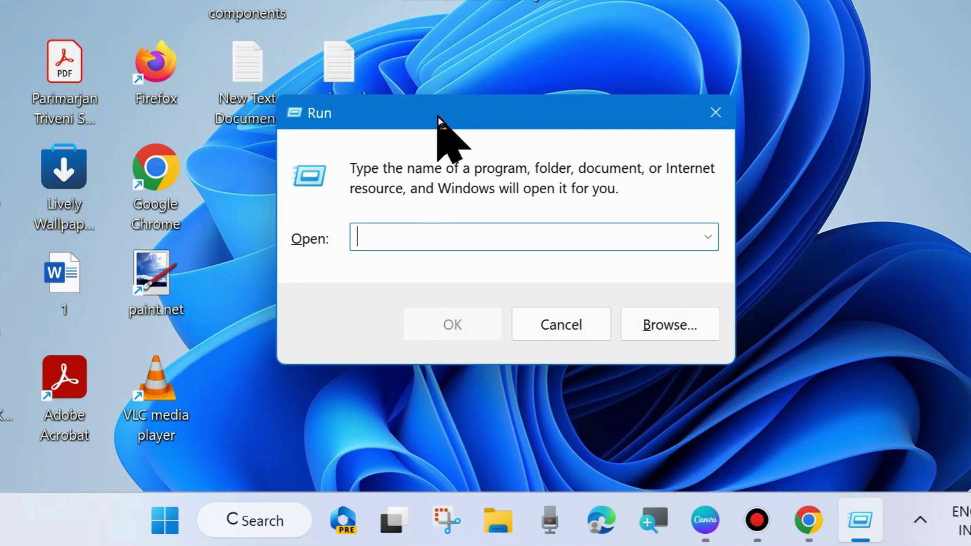
{"action": "type", "text": "in"}
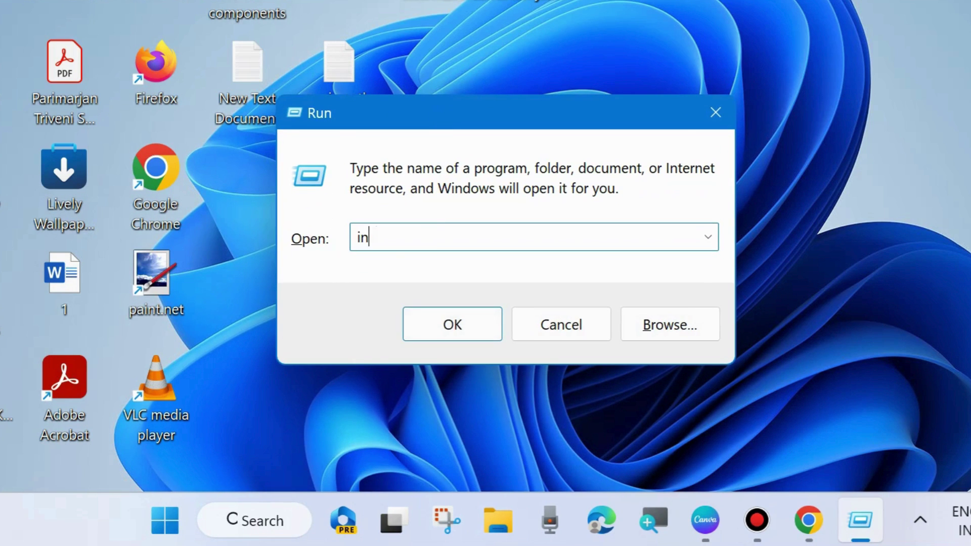
{"action": "type", "text": "etcpl.cpl"}
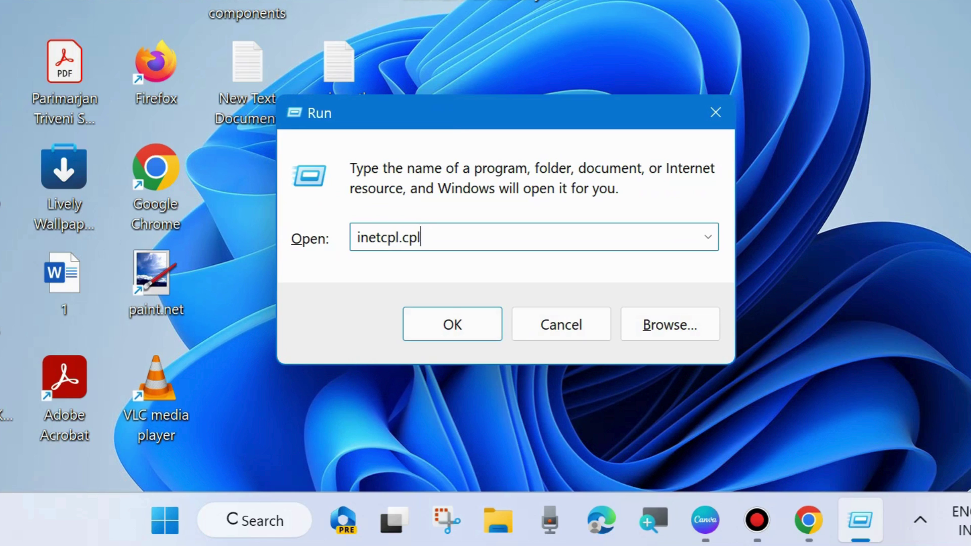
{"action": "left_click", "coordinate": [453, 315]}
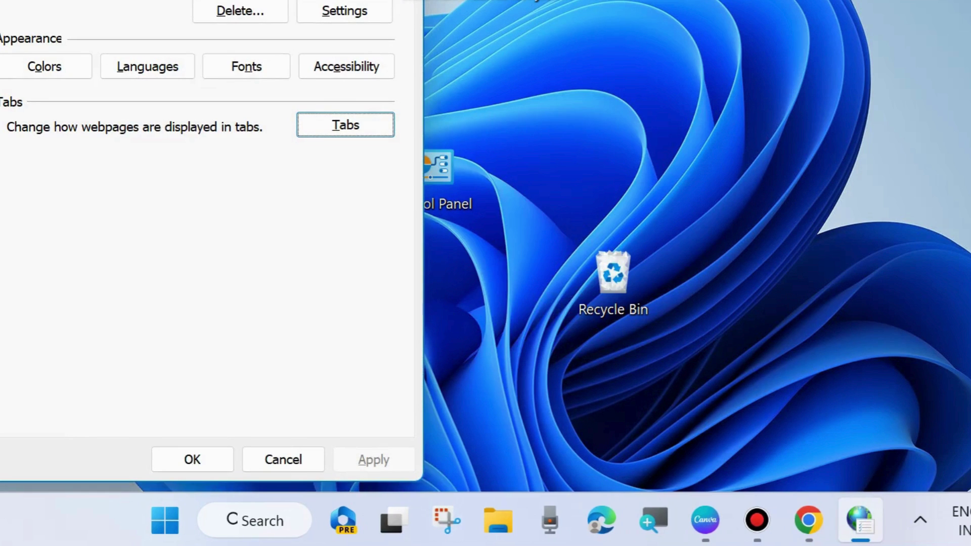
Clear the SSL state on the Content tab and dismiss the success message.
{"action": "left_click_drag", "start_coordinate": [371, 57], "coordinate": [523, 42]}
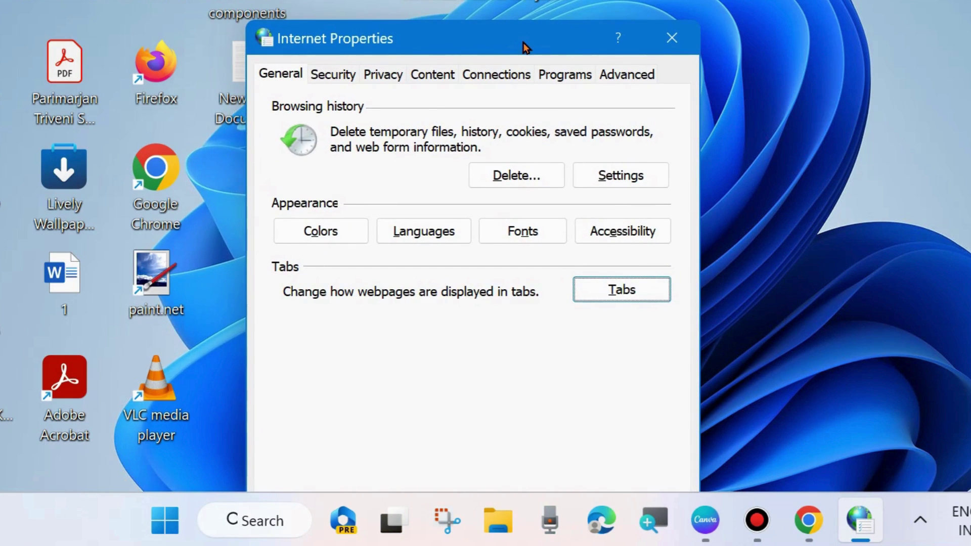
{"action": "left_click", "coordinate": [441, 81]}
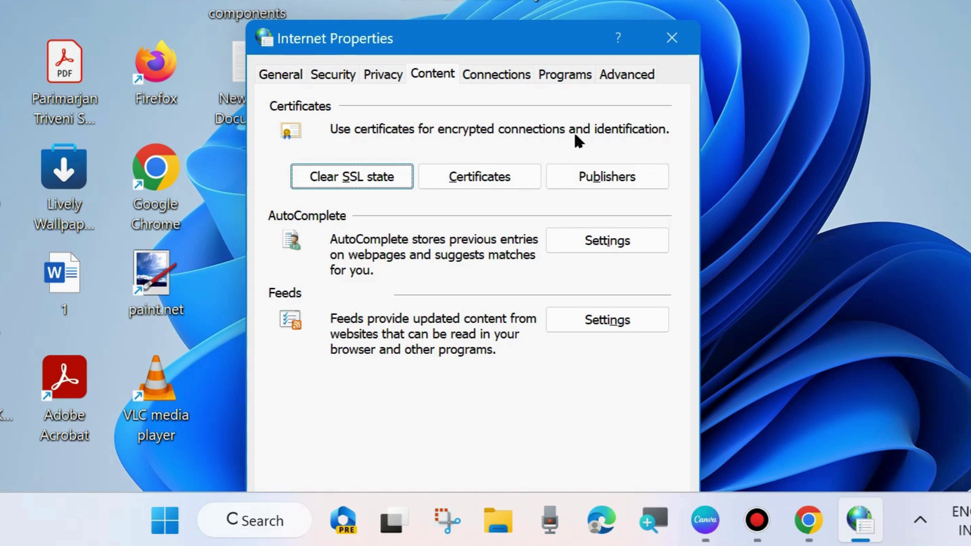
{"action": "left_click", "coordinate": [355, 178]}
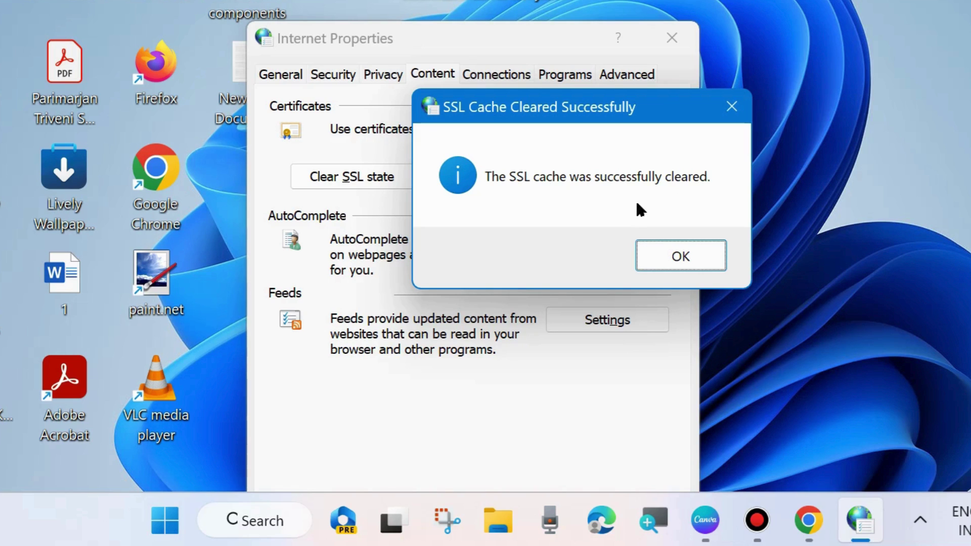
{"action": "left_click", "coordinate": [680, 255]}
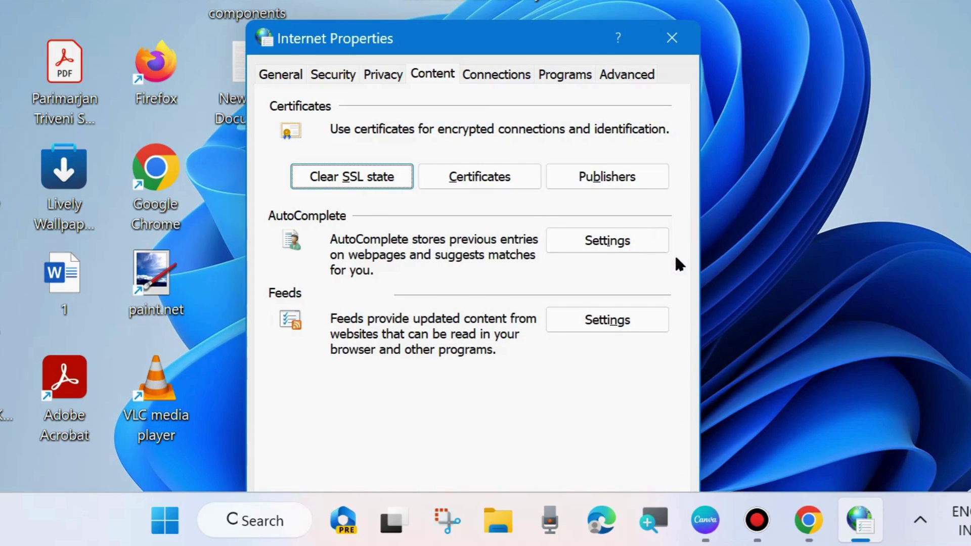